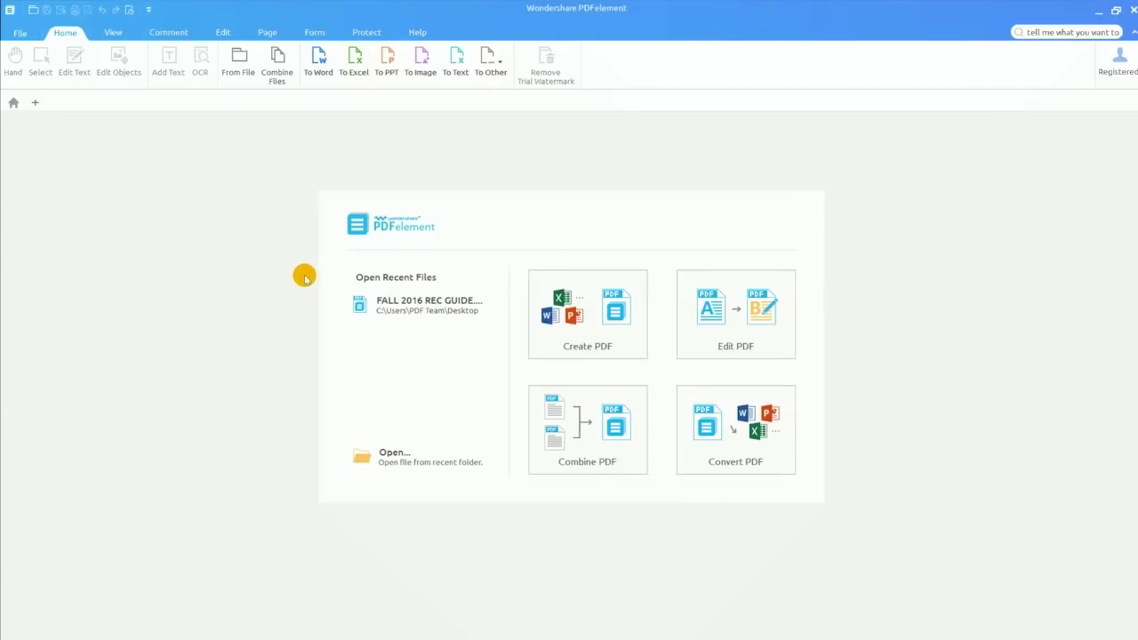
# Open the FALL 2016 REC GUIDE brochure from the recent files list.
pyautogui.click(381, 314)
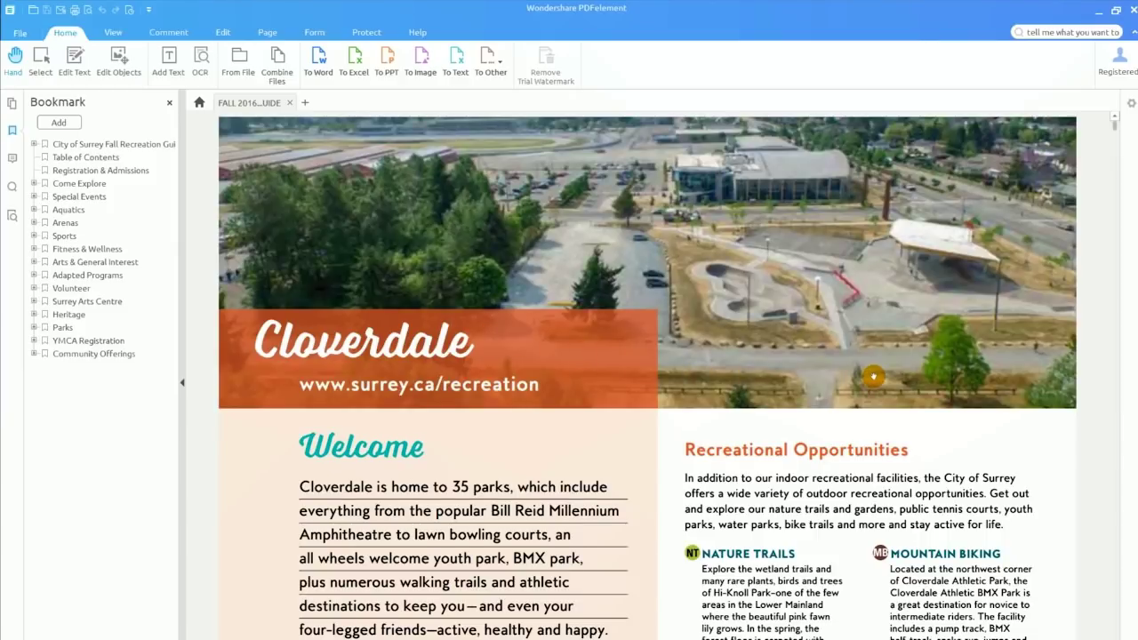
# Turn on Edit Text in Paragraph Mode and scroll back to the Cloverdale page.
pyautogui.scroll(-3, 873, 377)
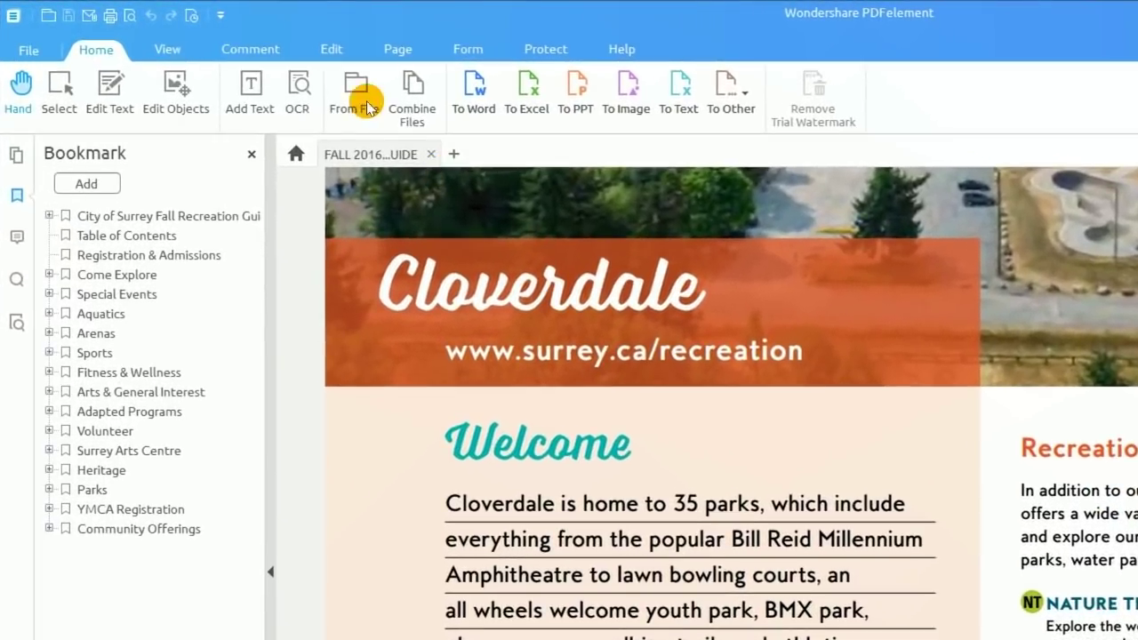
pyautogui.click(331, 51)
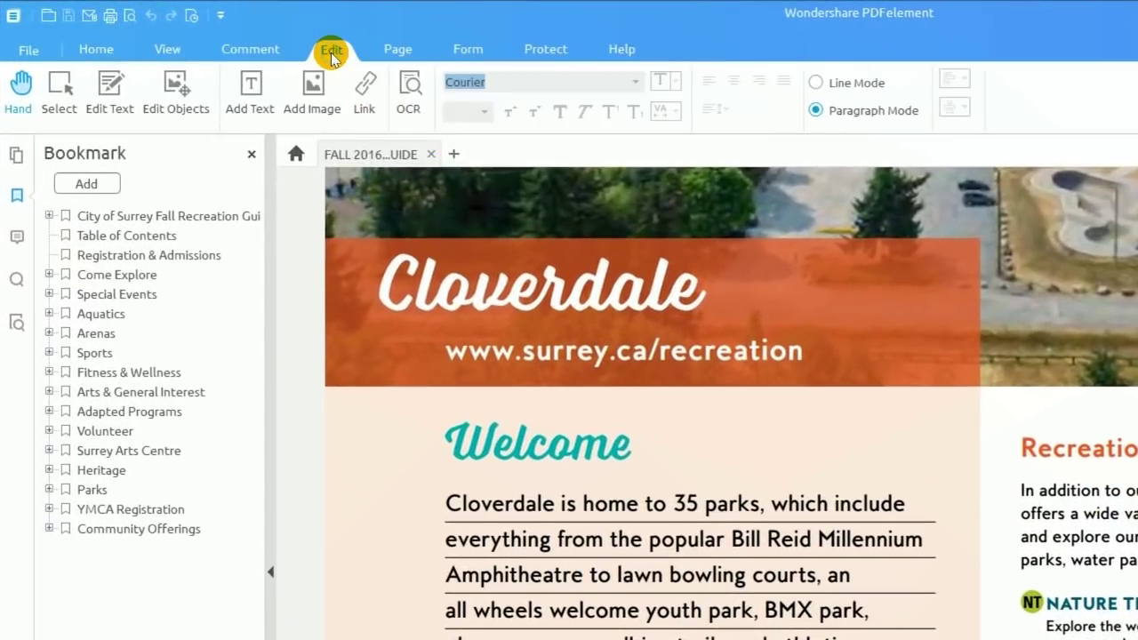
pyautogui.click(112, 93)
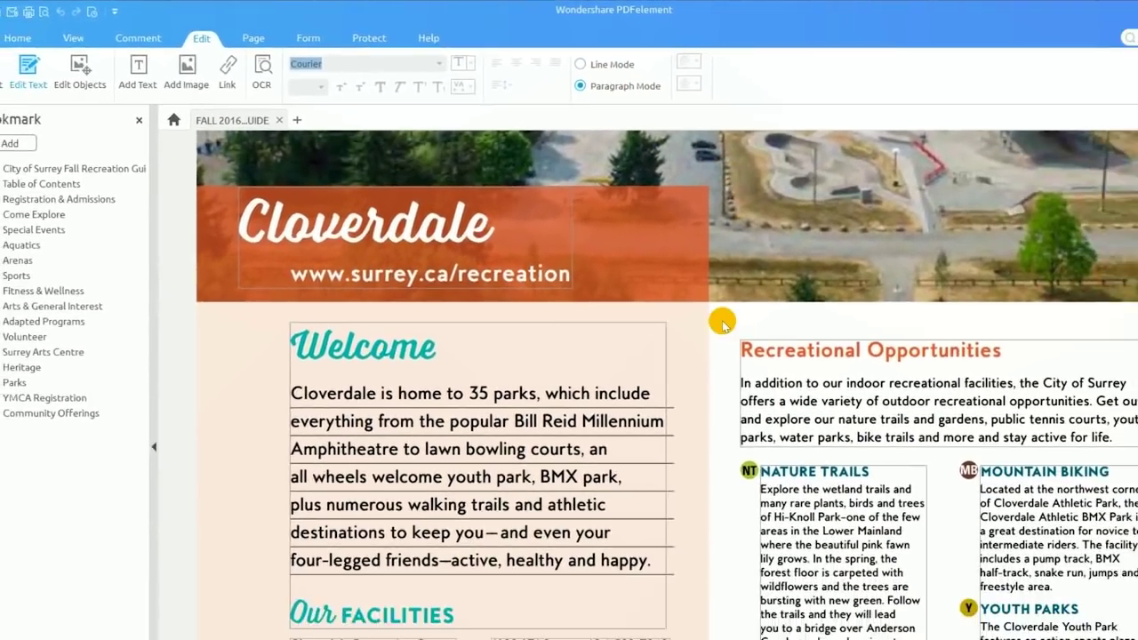
pyautogui.scroll(-5, 722, 325)
pyautogui.scroll(-3, 878, 403)
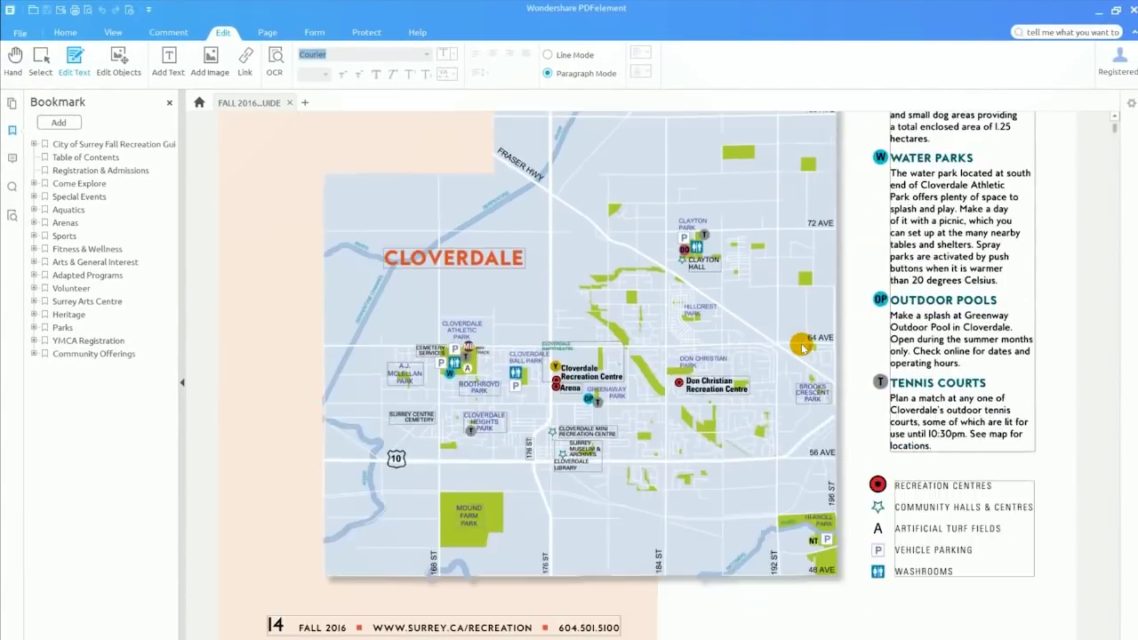
pyautogui.scroll(-12, 801, 349)
pyautogui.scroll(8, 801, 349)
pyautogui.scroll(8, 802, 349)
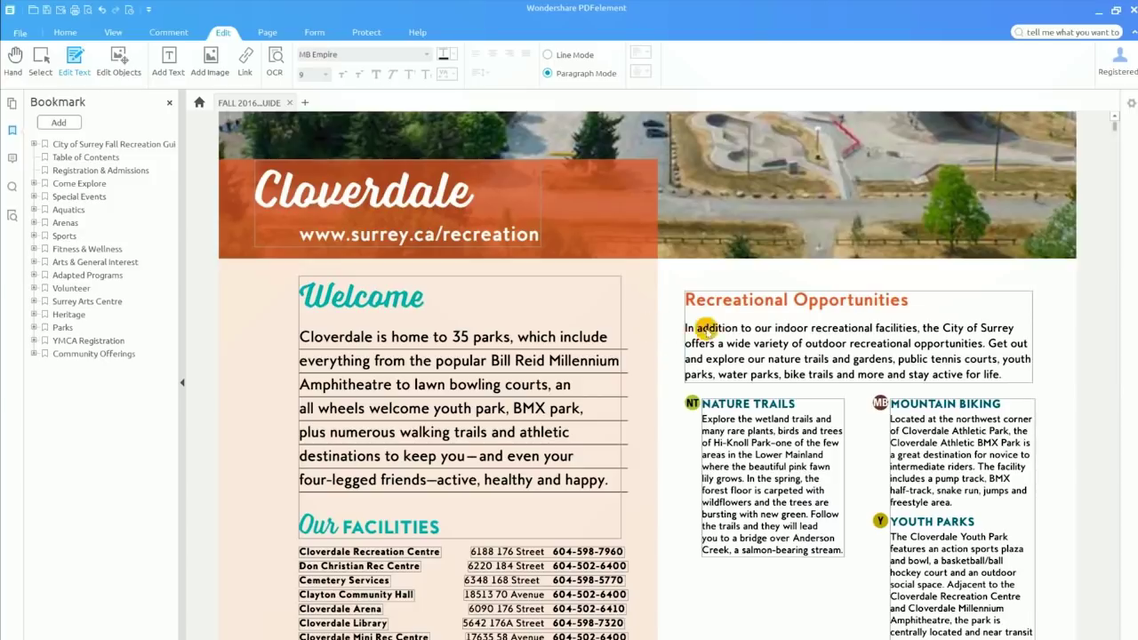
# Insert 'and outdoor' and delete 'recreational' so the paragraph reads 'indoor and outdoor facilities'.
pyautogui.click(810, 329)
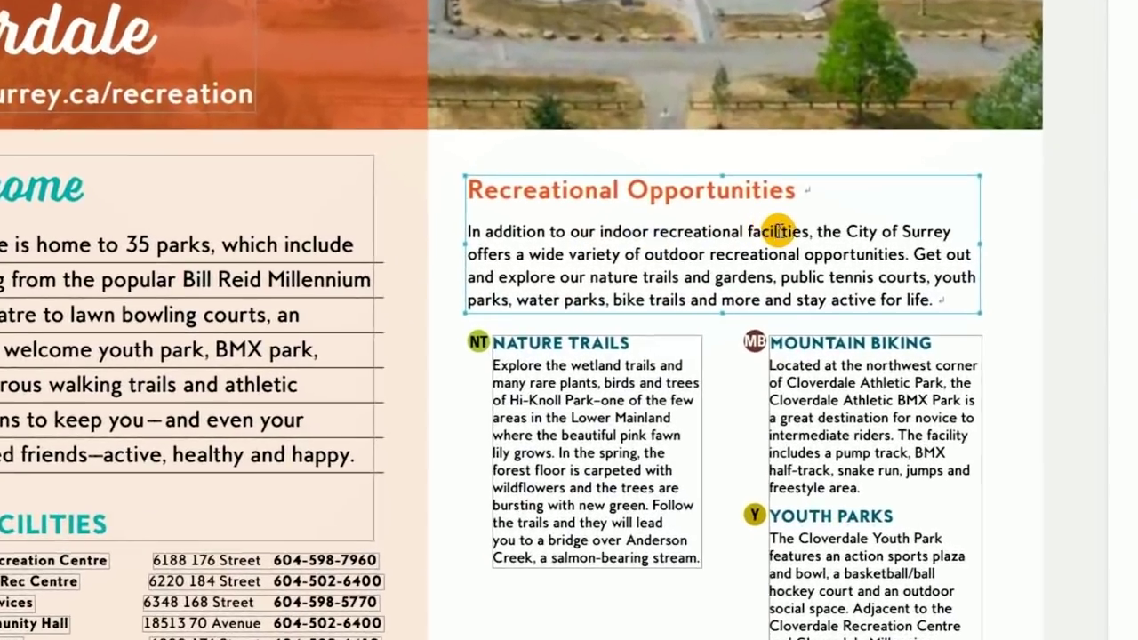
pyautogui.write('and outdoor')
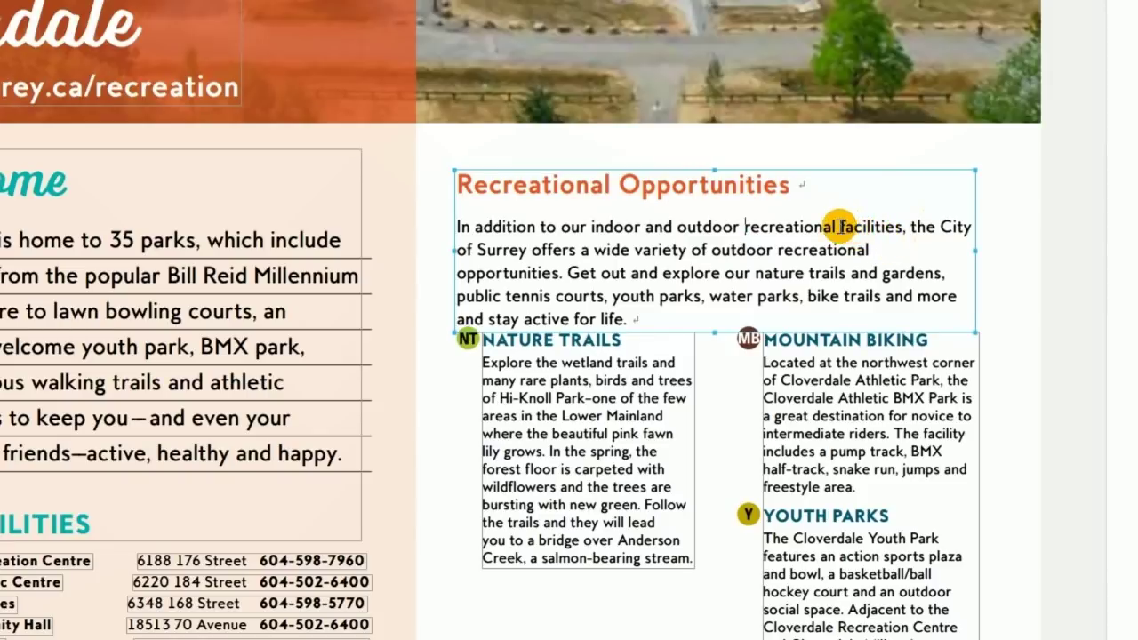
pyautogui.moveTo(837, 227); pyautogui.dragTo(744, 230)
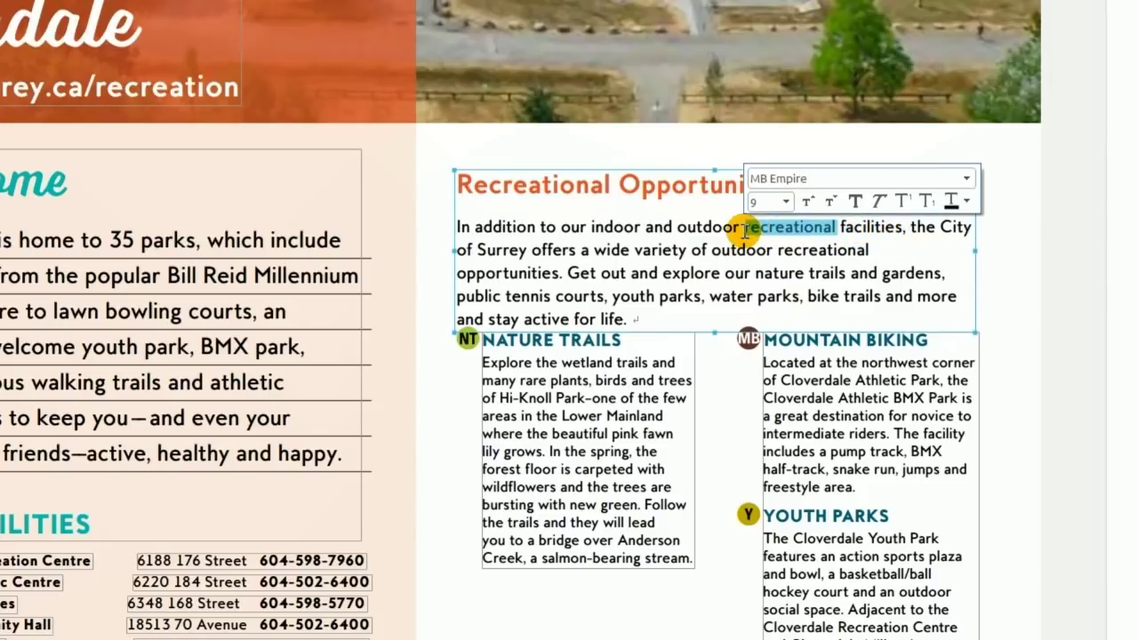
pyautogui.rightClick(755, 229)
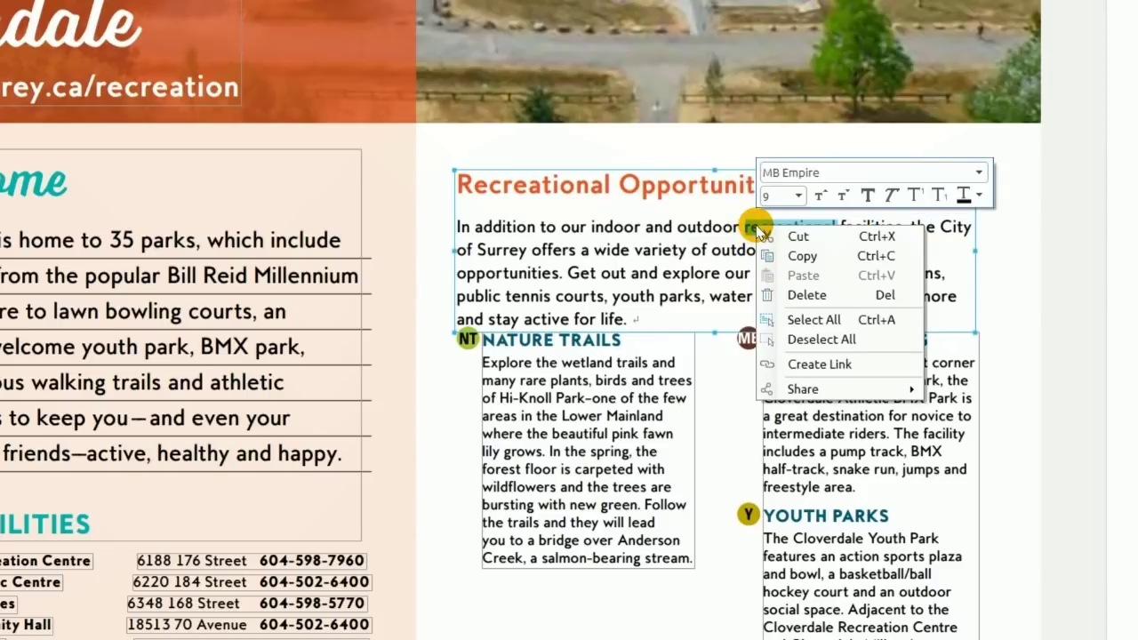
pyautogui.click(783, 294)
pyautogui.press('BackSpace')
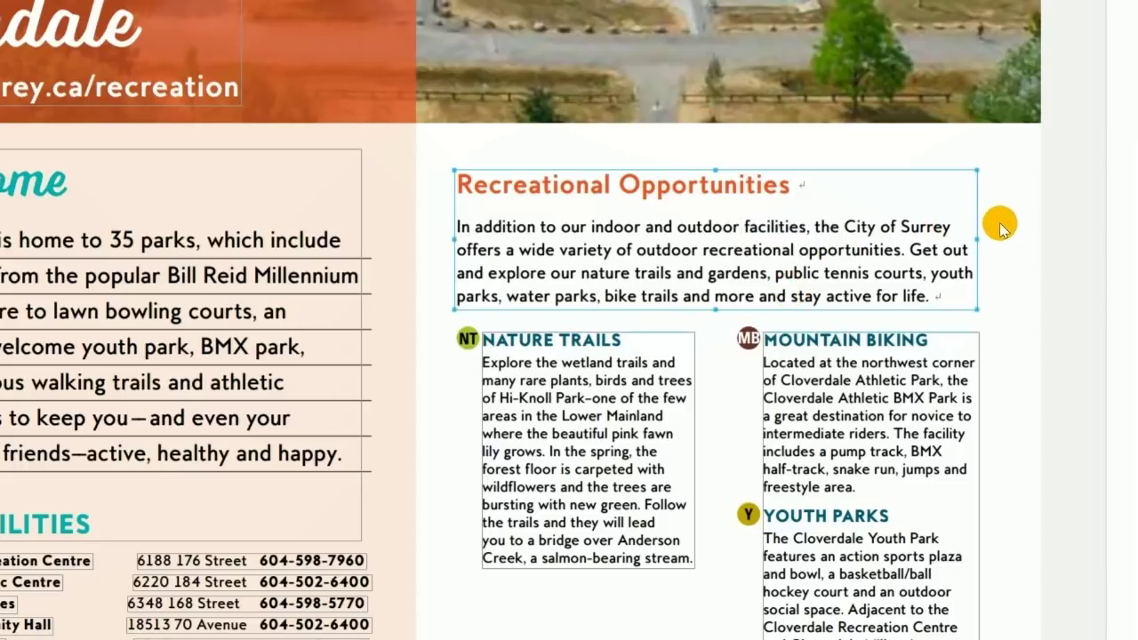
# Widen and heighten the paragraph's text box, then move it above the Nature Trails column.
pyautogui.moveTo(978, 238); pyautogui.dragTo(875, 249)
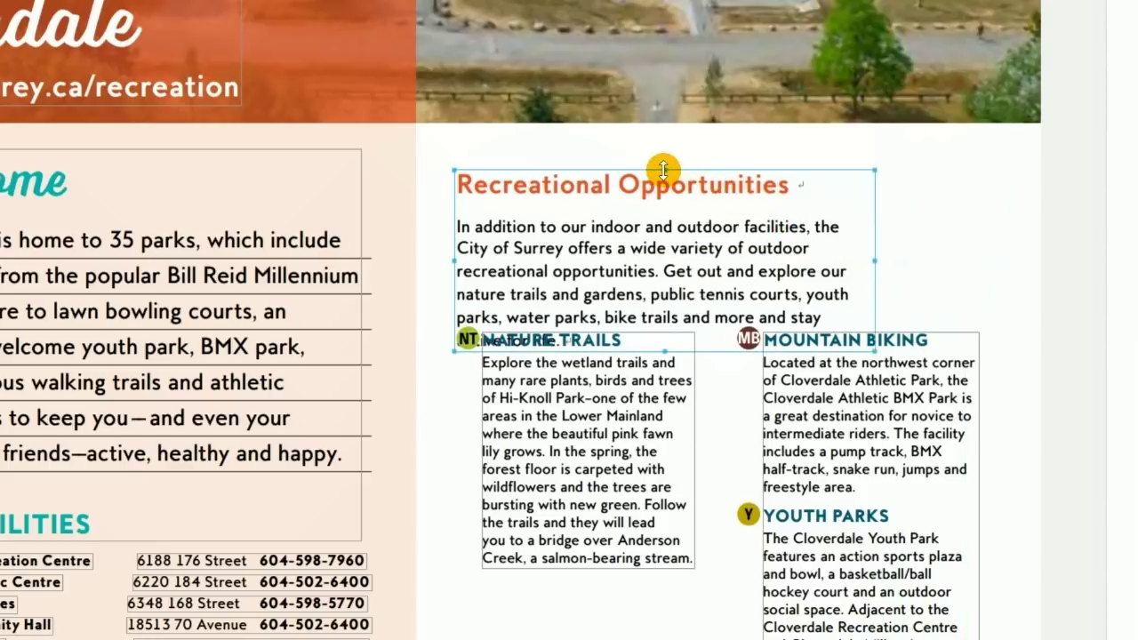
pyautogui.moveTo(663, 169); pyautogui.dragTo(640, 144)
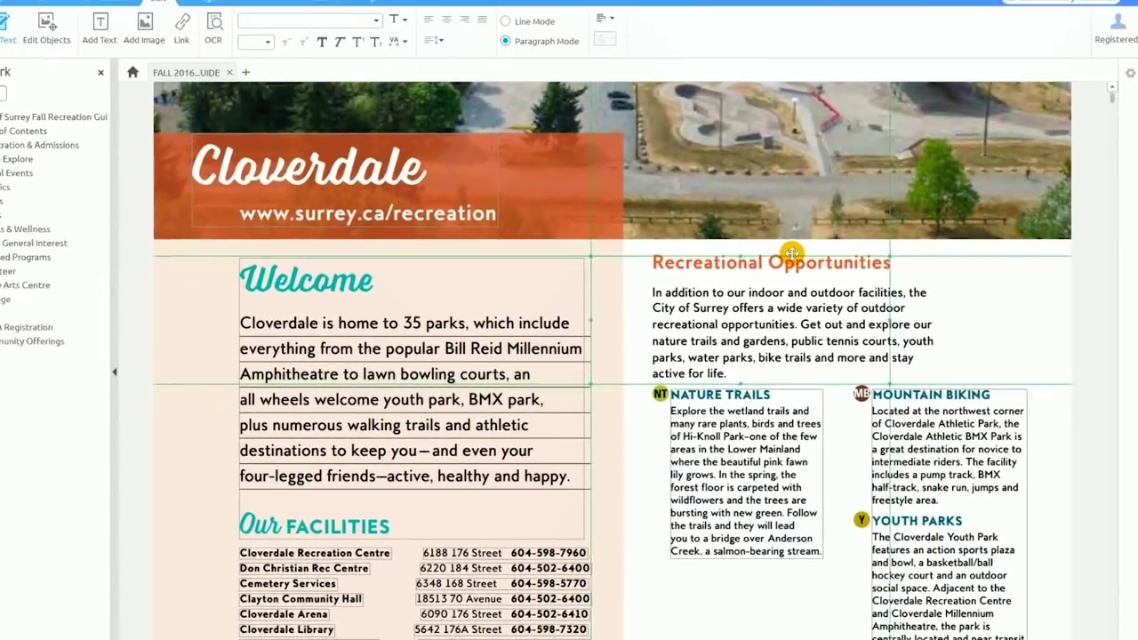
pyautogui.moveTo(791, 253); pyautogui.dragTo(946, 270)
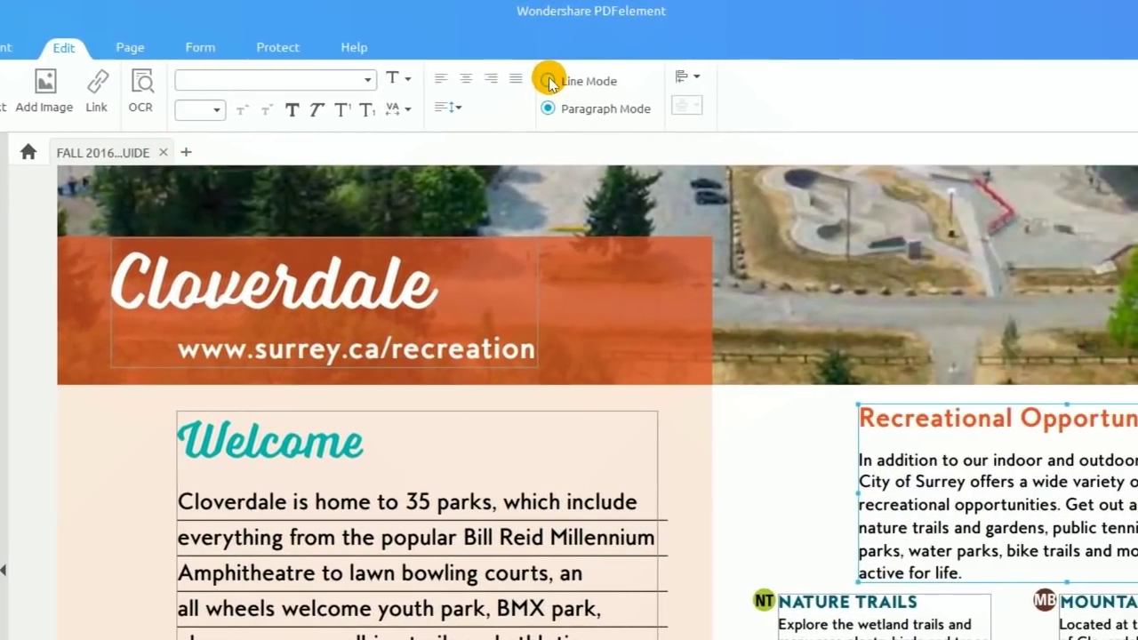
# In Line Mode, widen the 'Contact Us for Recreational Opportunitiez' heading onto one line and shift it left.
pyautogui.click(548, 81)
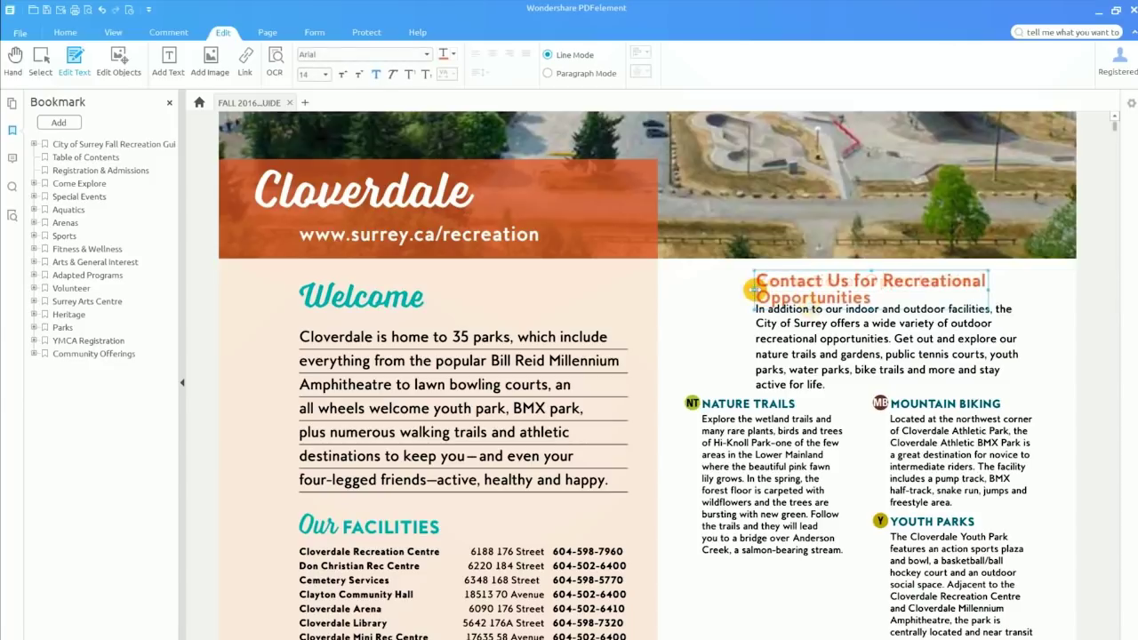
pyautogui.click(669, 286)
pyautogui.moveTo(989, 290); pyautogui.dragTo(1063, 307)
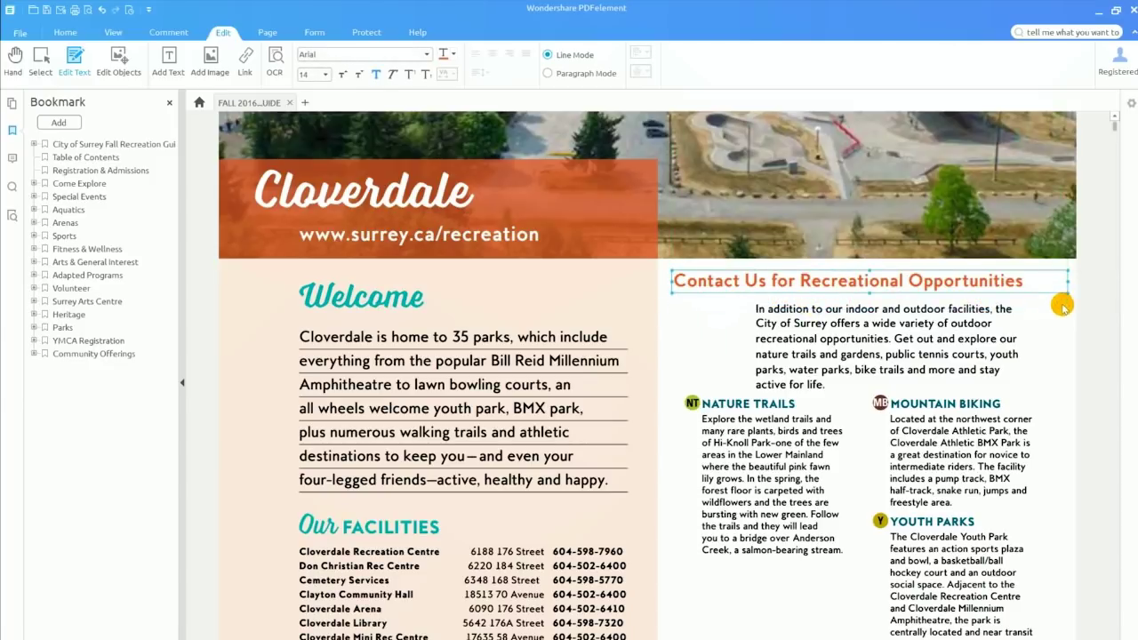
pyautogui.moveTo(1012, 272); pyautogui.dragTo(997, 266)
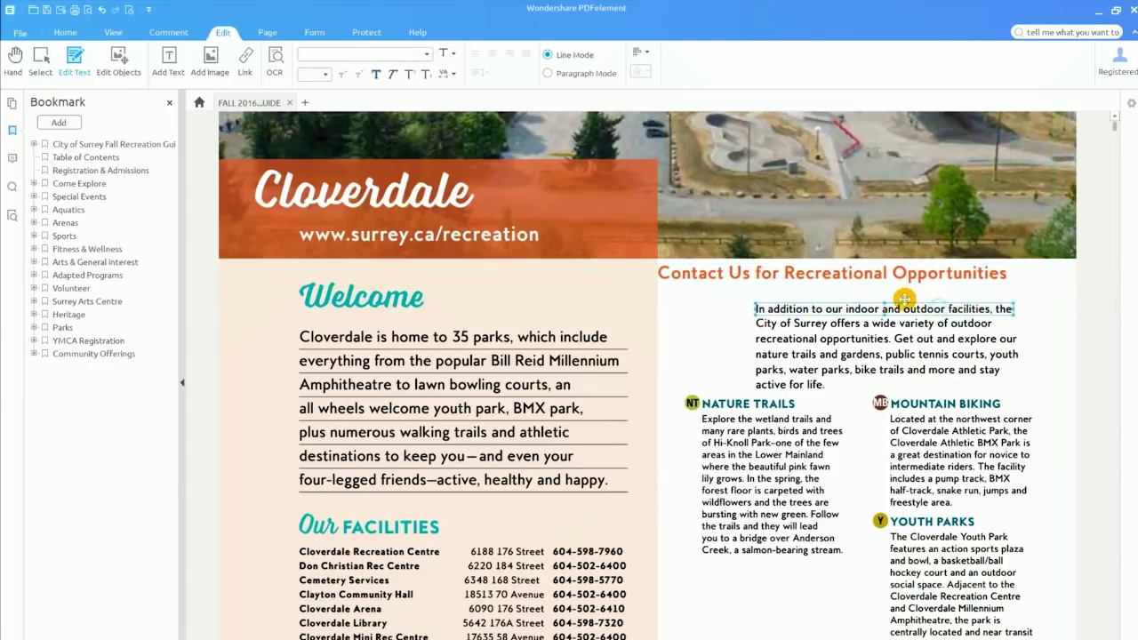
# Shift the paragraph's first body lines further left.
pyautogui.moveTo(851, 298); pyautogui.dragTo(708, 324)
pyautogui.click(796, 322)
pyautogui.click(916, 333)
pyautogui.moveTo(916, 333); pyautogui.dragTo(829, 332)
pyautogui.click(1014, 327)
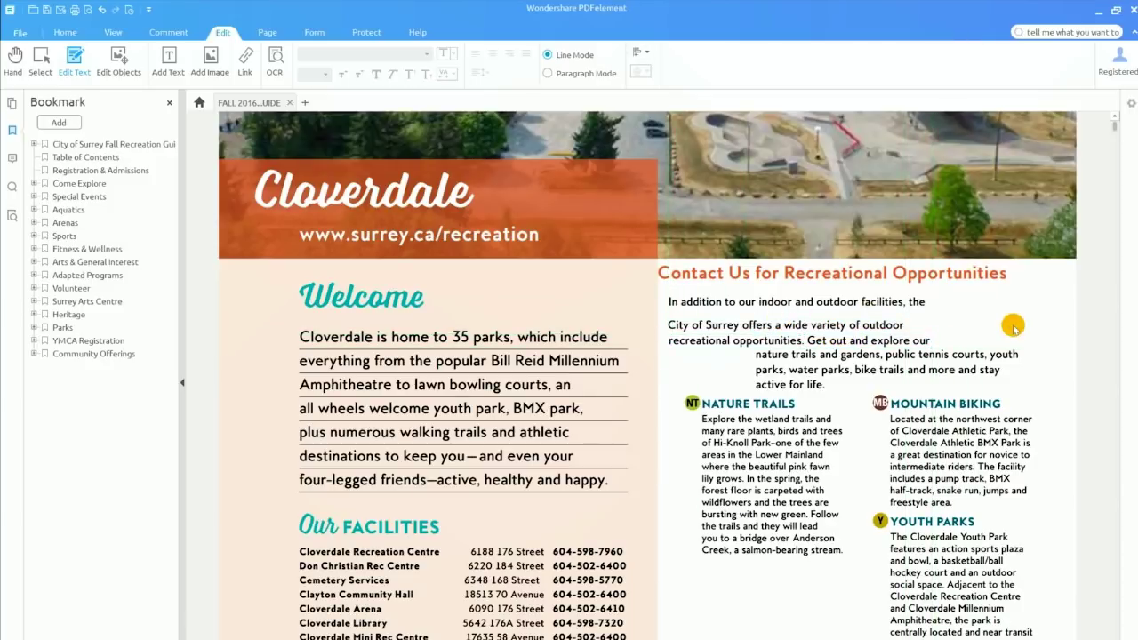
pyautogui.click(935, 273)
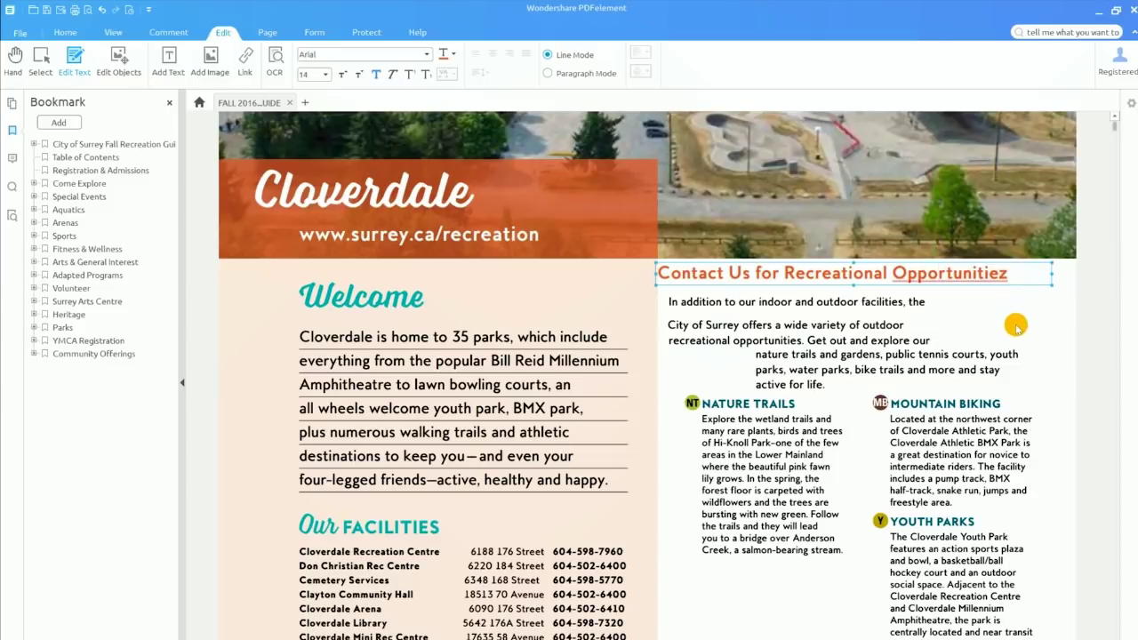
# Correct 'Opportunitiez' to 'Opportunities' using the spelling suggestion.
pyautogui.rightClick(973, 277)
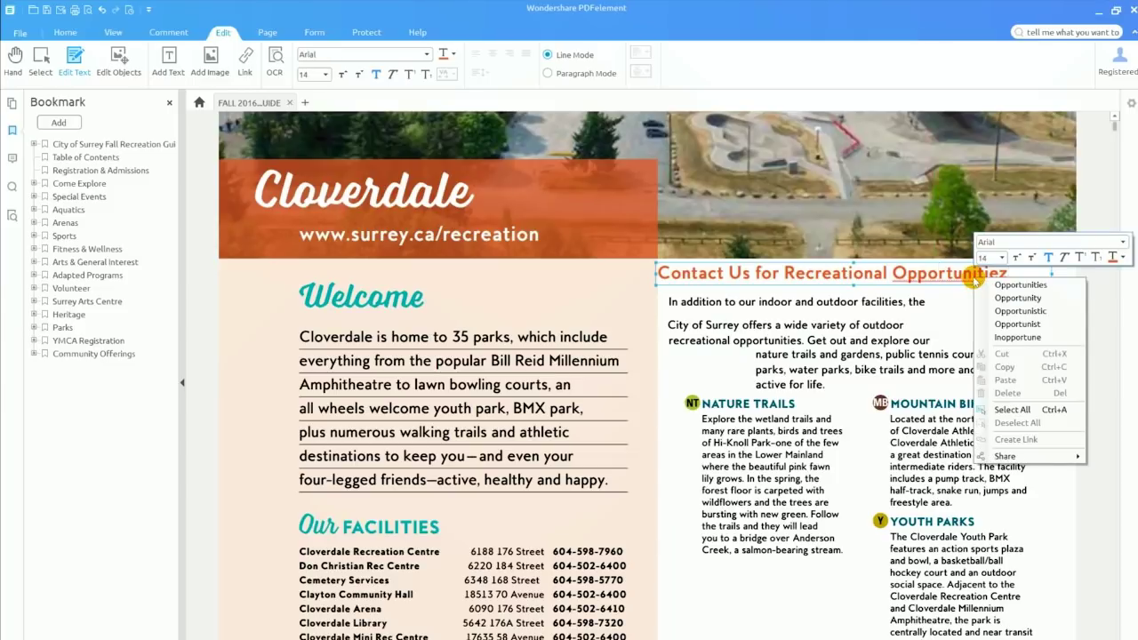
pyautogui.click(998, 285)
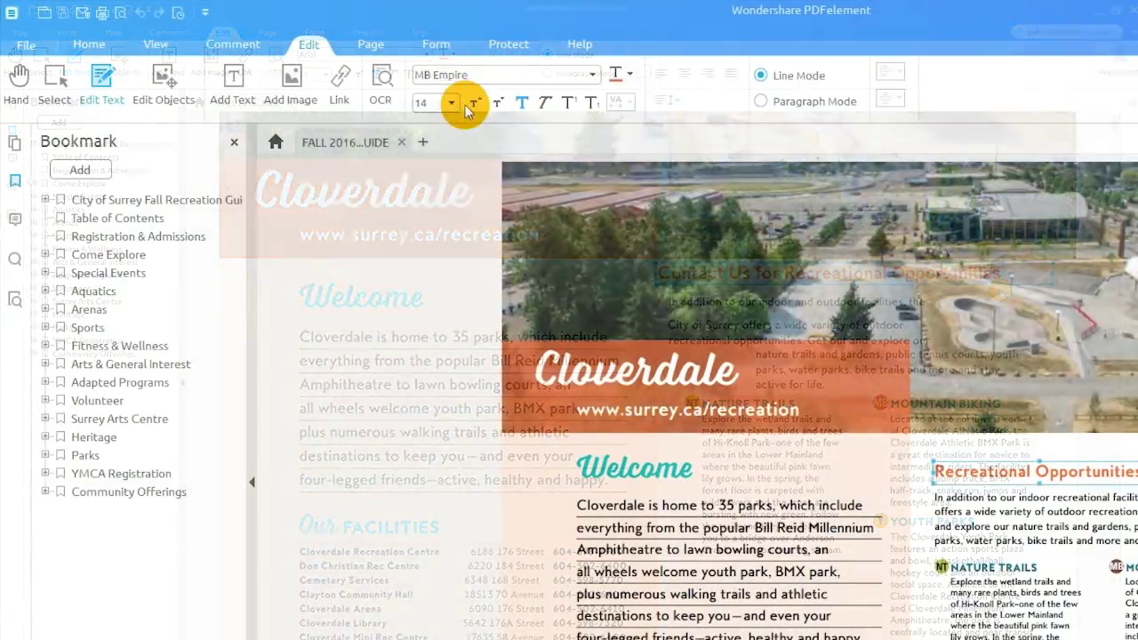
pyautogui.click(321, 75)
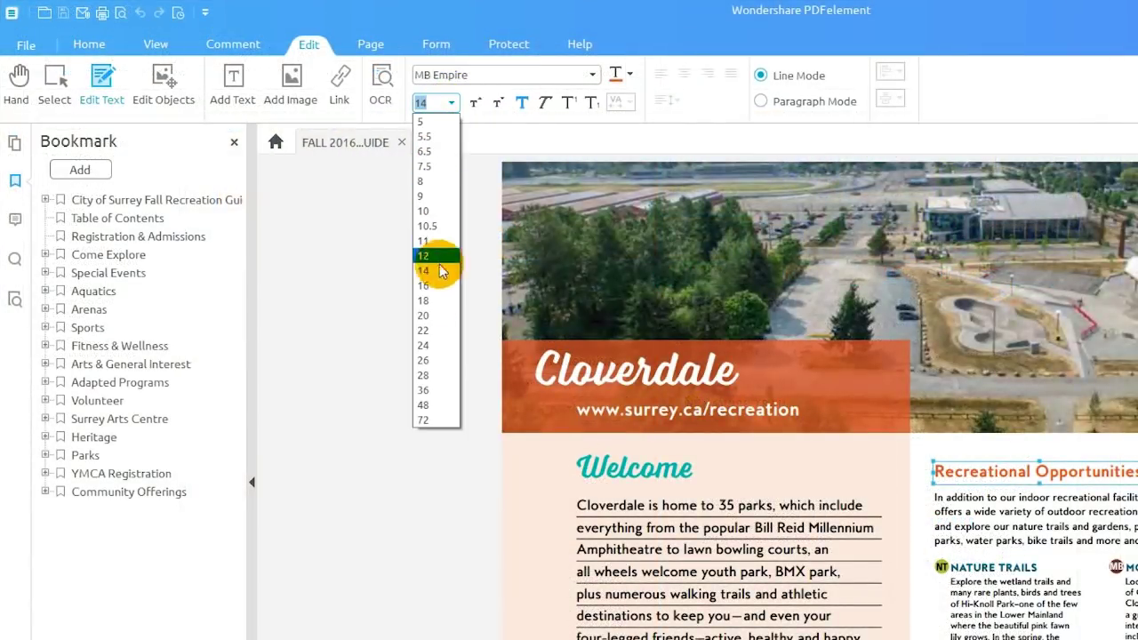
pyautogui.click(602, 68)
pyautogui.click(598, 72)
pyautogui.moveTo(609, 99); pyautogui.dragTo(613, 130)
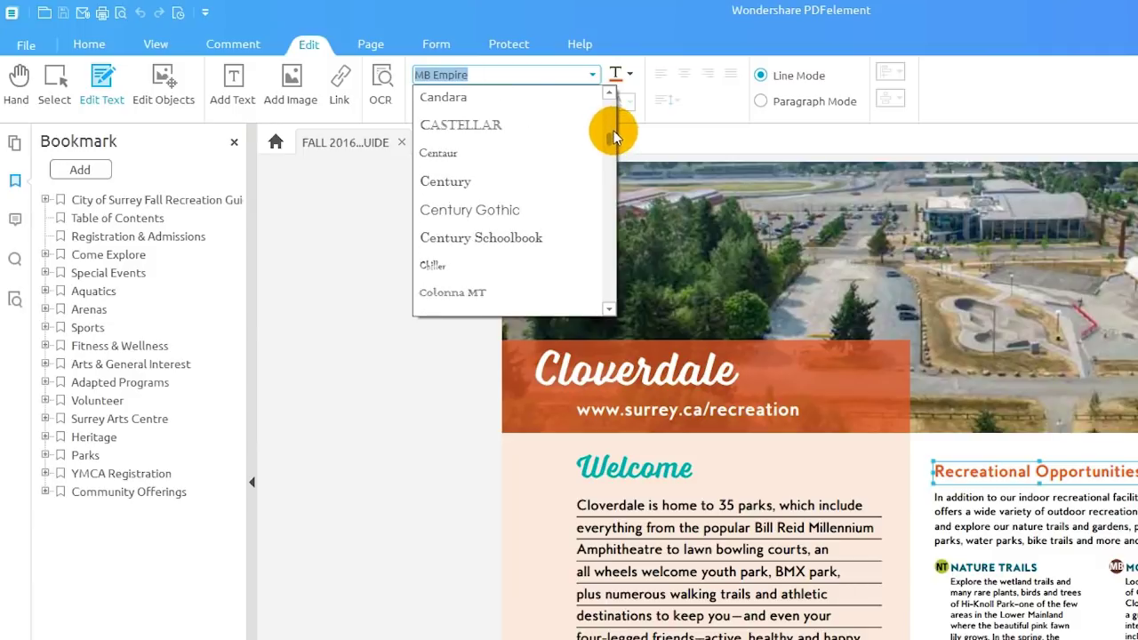
pyautogui.click(592, 73)
pyautogui.click(627, 73)
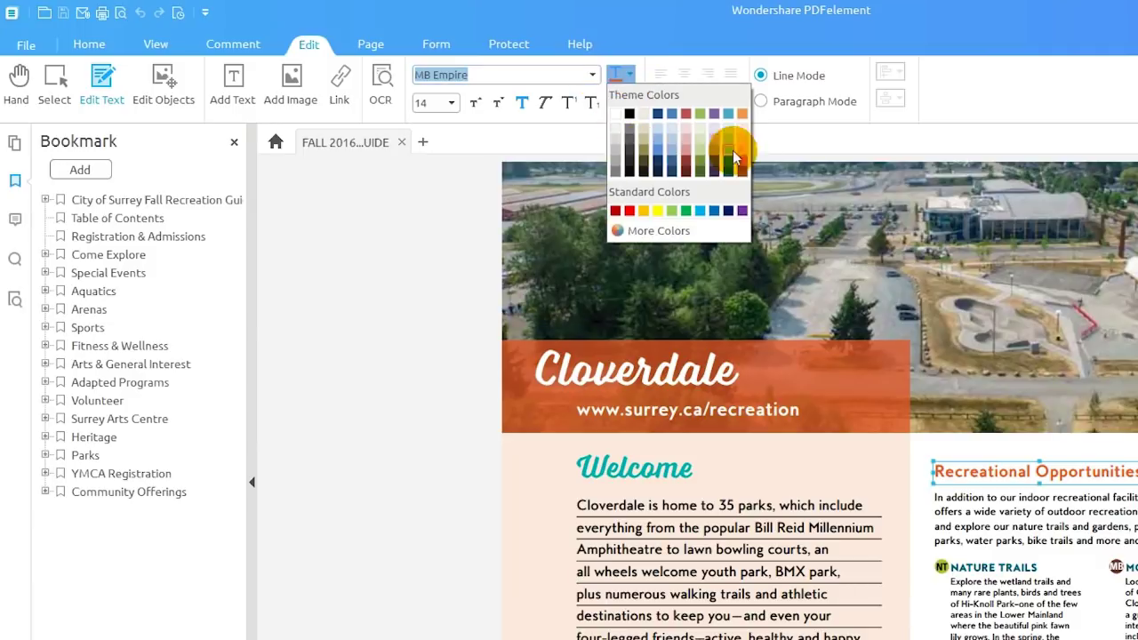
pyautogui.click(629, 75)
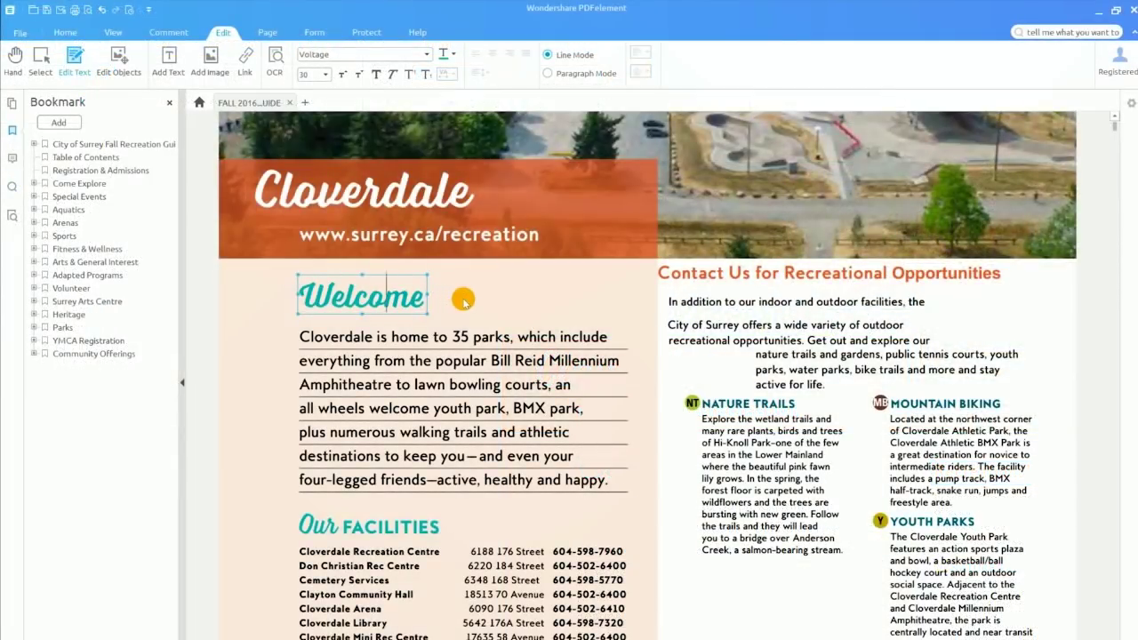
# Add the words 'to our Space' to the body text and select the NATURE HIKES heading.
pyautogui.write('to our Space!')
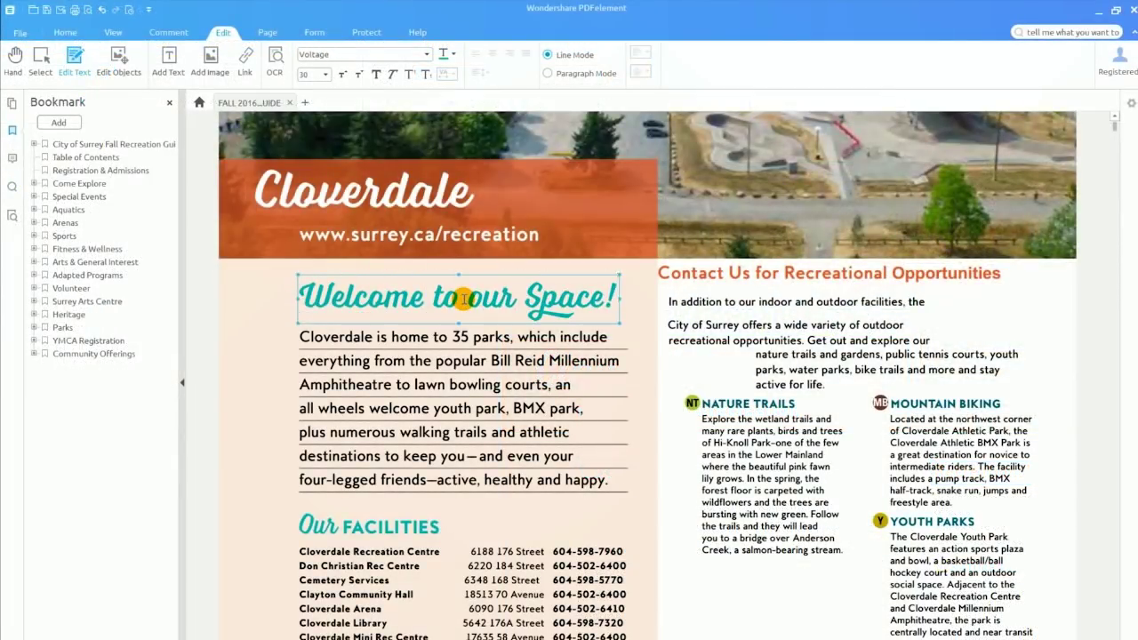
pyautogui.click(562, 332)
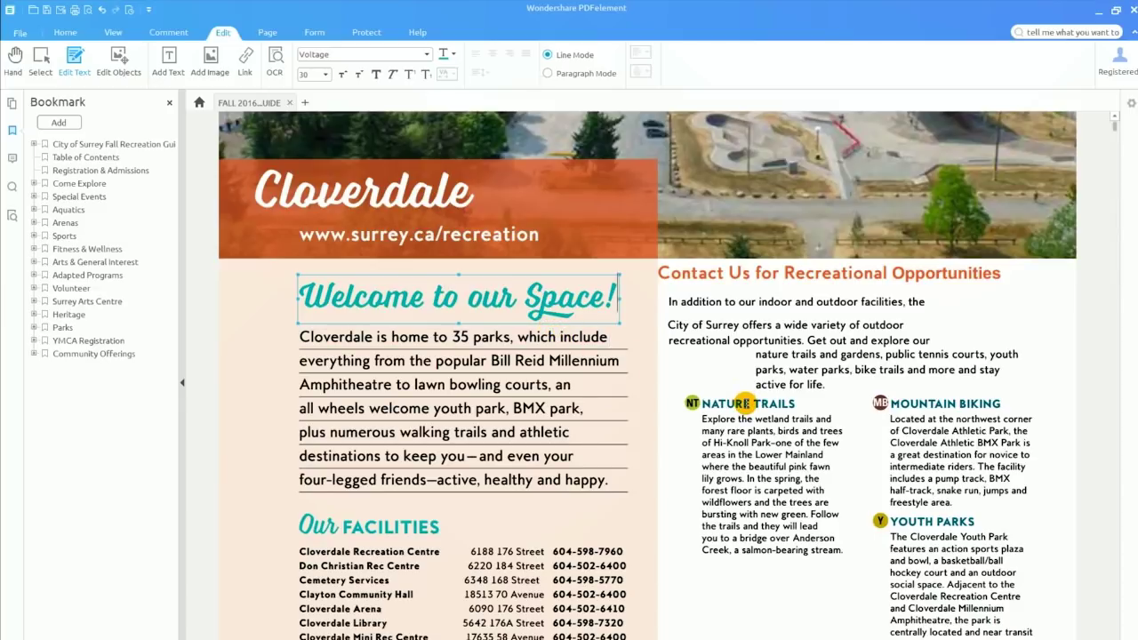
pyautogui.click(746, 403)
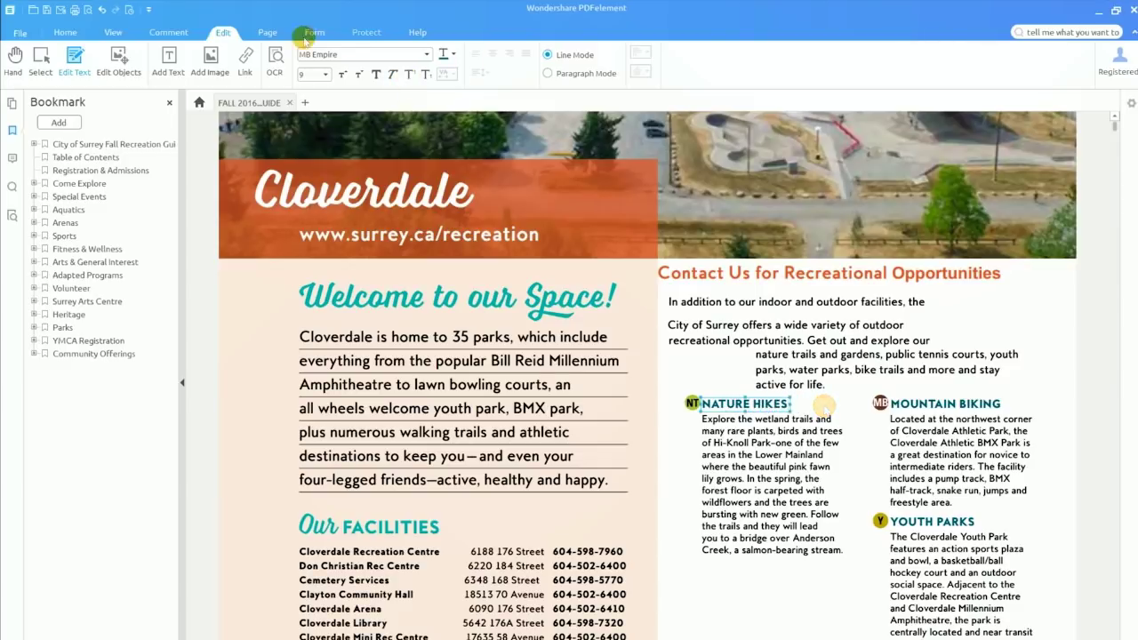
pyautogui.moveTo(785, 403); pyautogui.dragTo(696, 403)
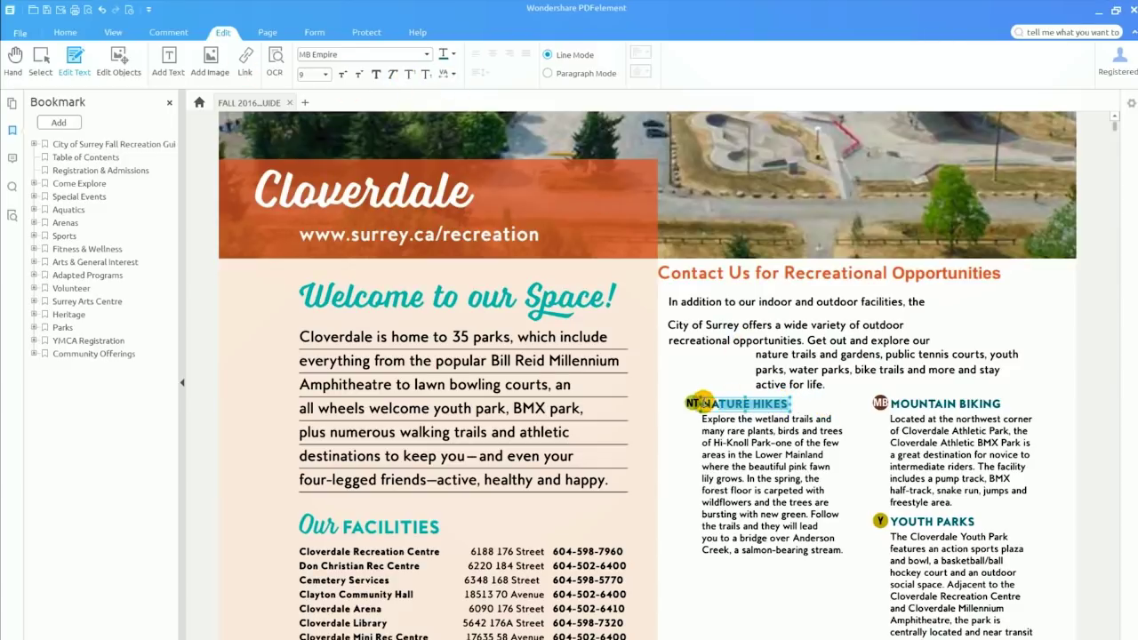
# Set the NATURE HIKES heading to Calibri, red, size 12 and italic.
pyautogui.click(427, 54)
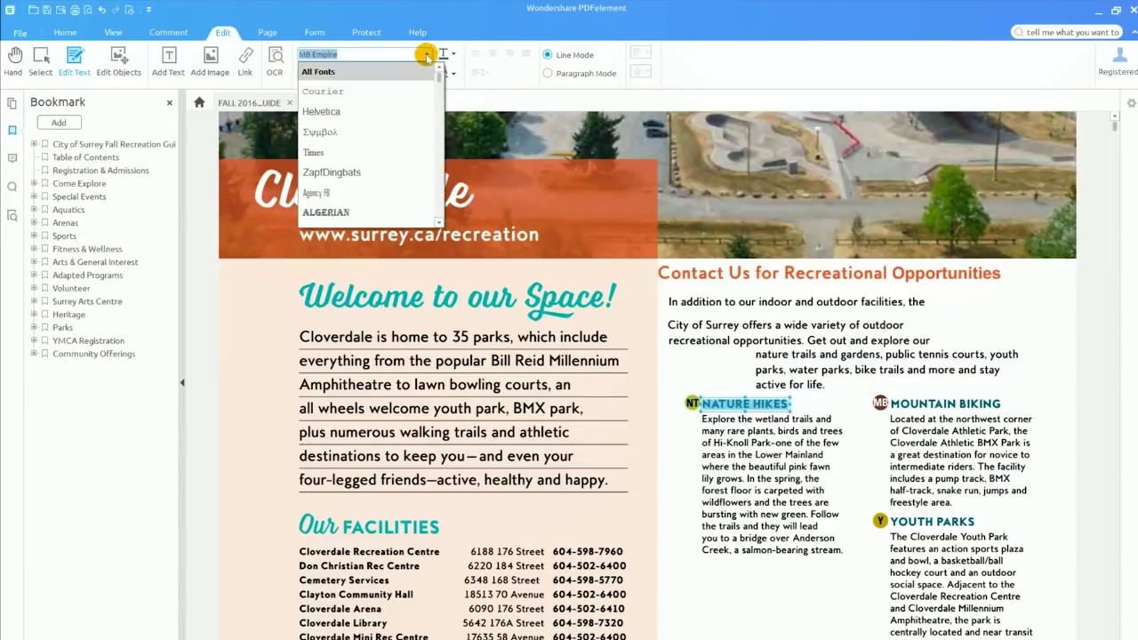
pyautogui.scroll(-5, 418, 89)
pyautogui.click(409, 170)
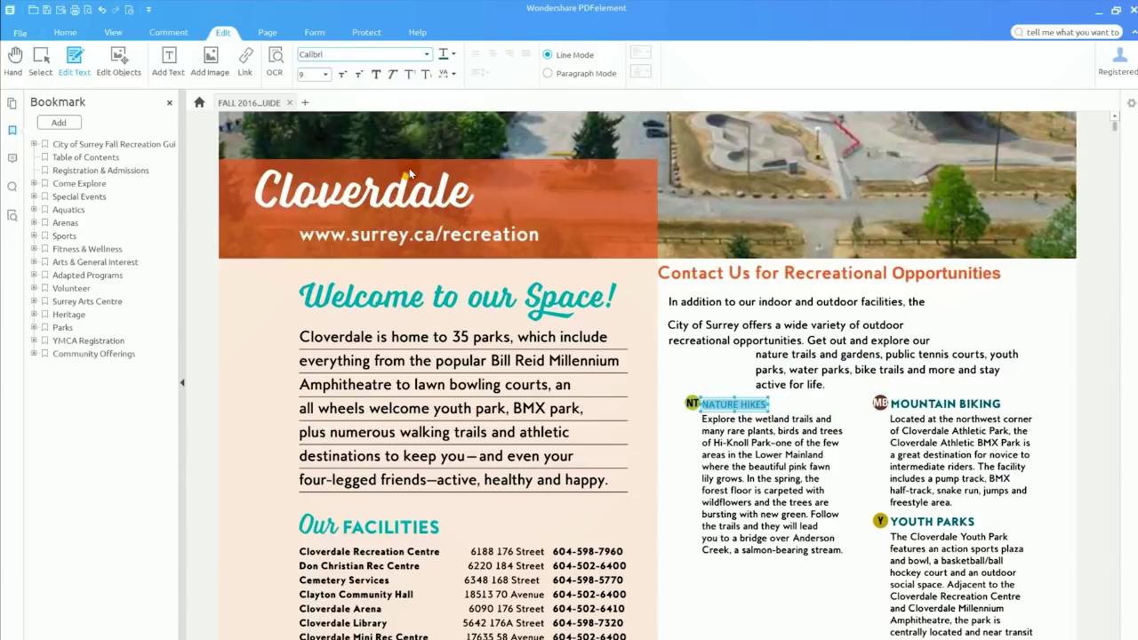
pyautogui.click(454, 56)
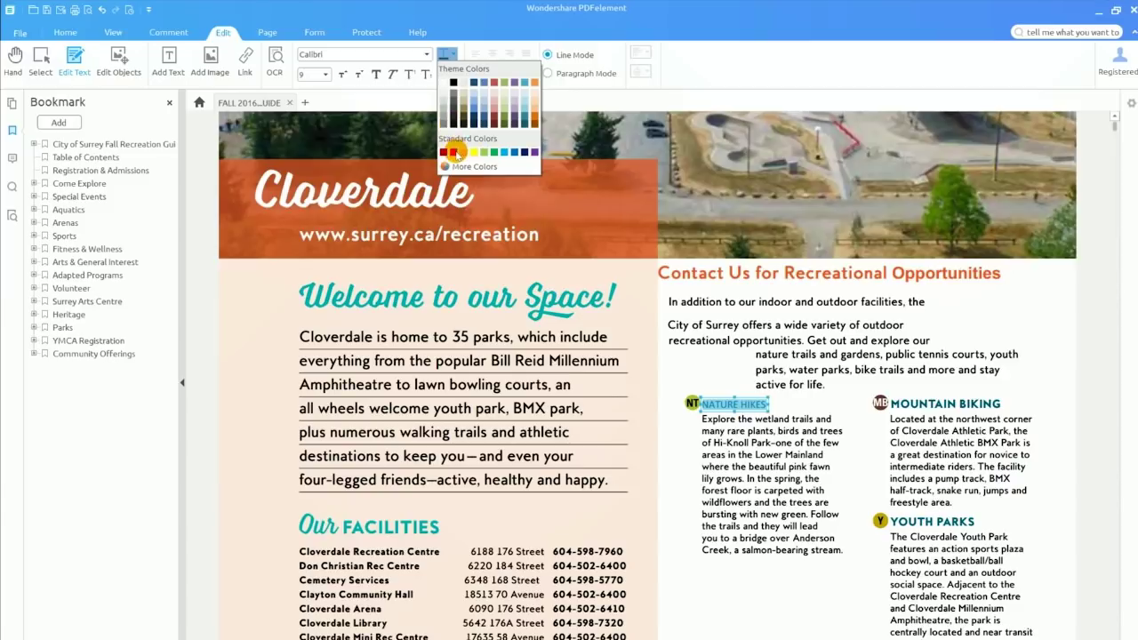
pyautogui.click(454, 153)
pyautogui.click(325, 74)
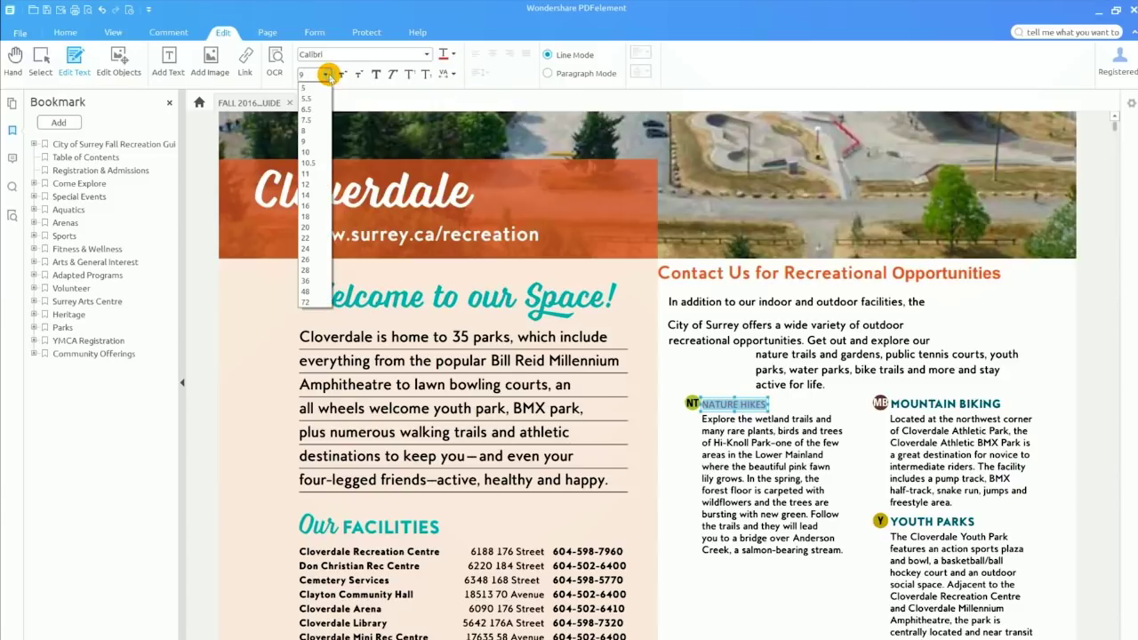
pyautogui.click(318, 178)
pyautogui.click(392, 74)
pyautogui.click(805, 409)
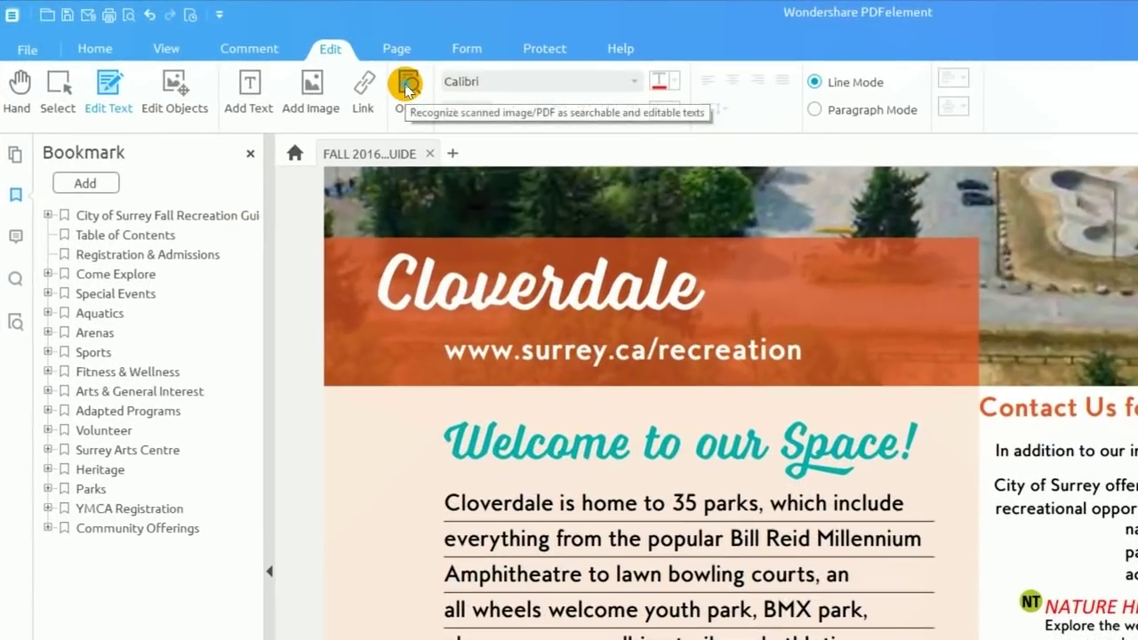
# Browse the OCR Document Language list, then pick the Text Book Scan file to open.
pyautogui.click(408, 87)
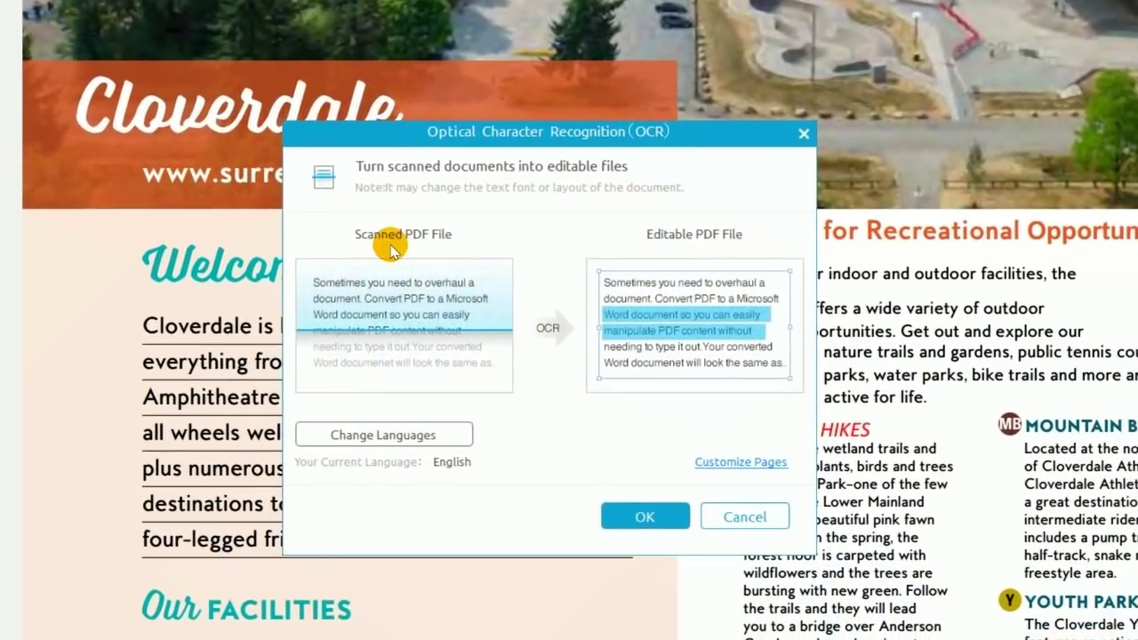
pyautogui.click(448, 436)
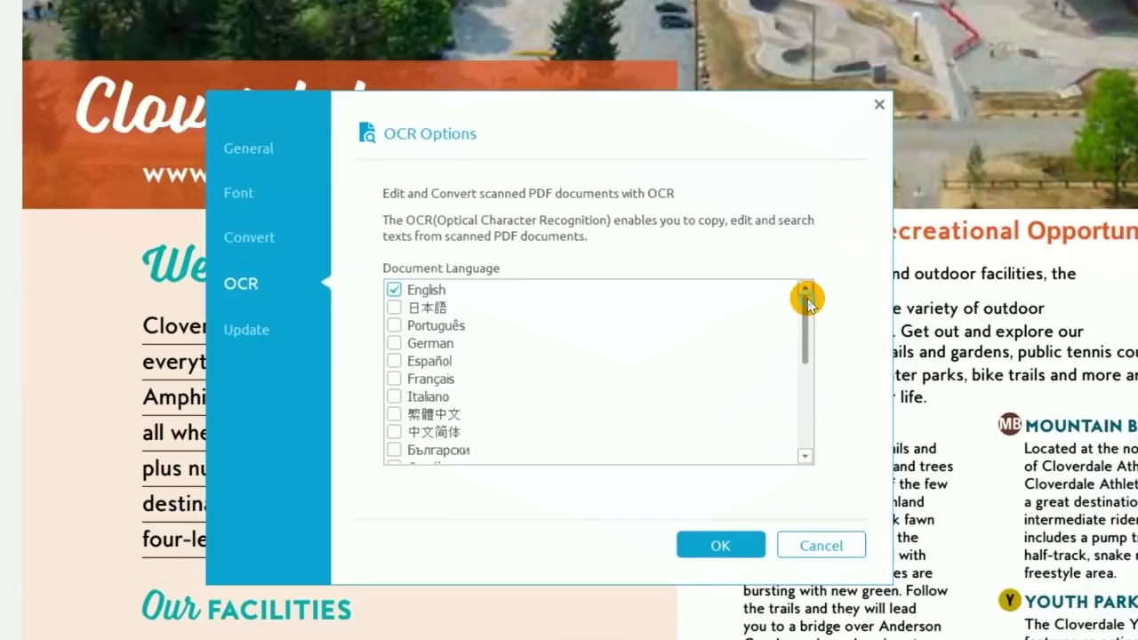
pyautogui.moveTo(807, 304); pyautogui.dragTo(809, 397)
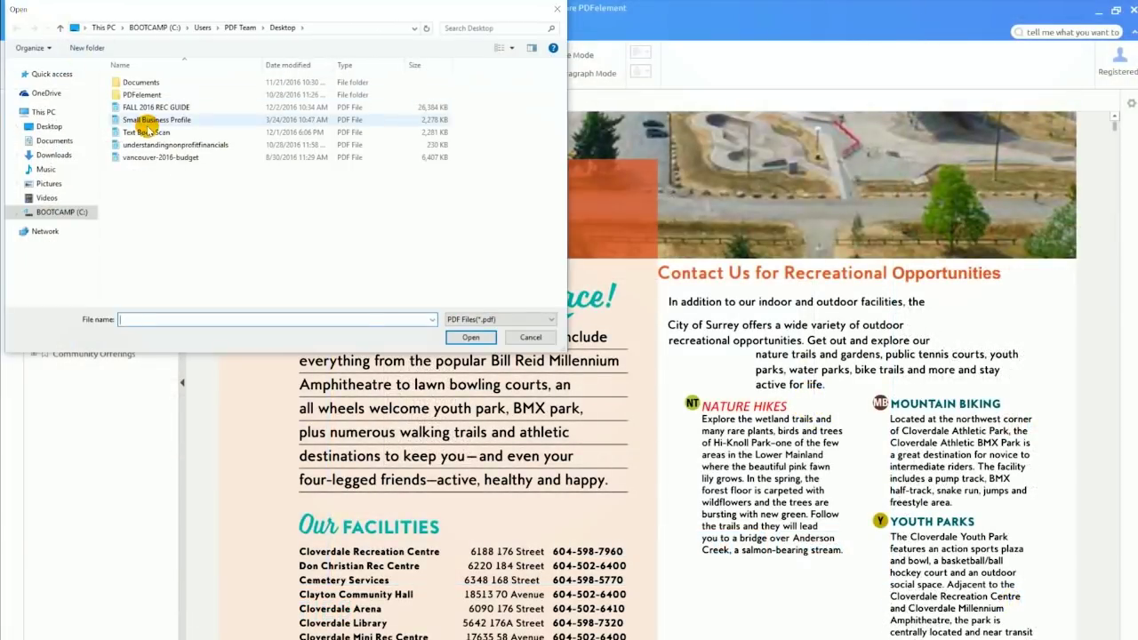
pyautogui.click(150, 132)
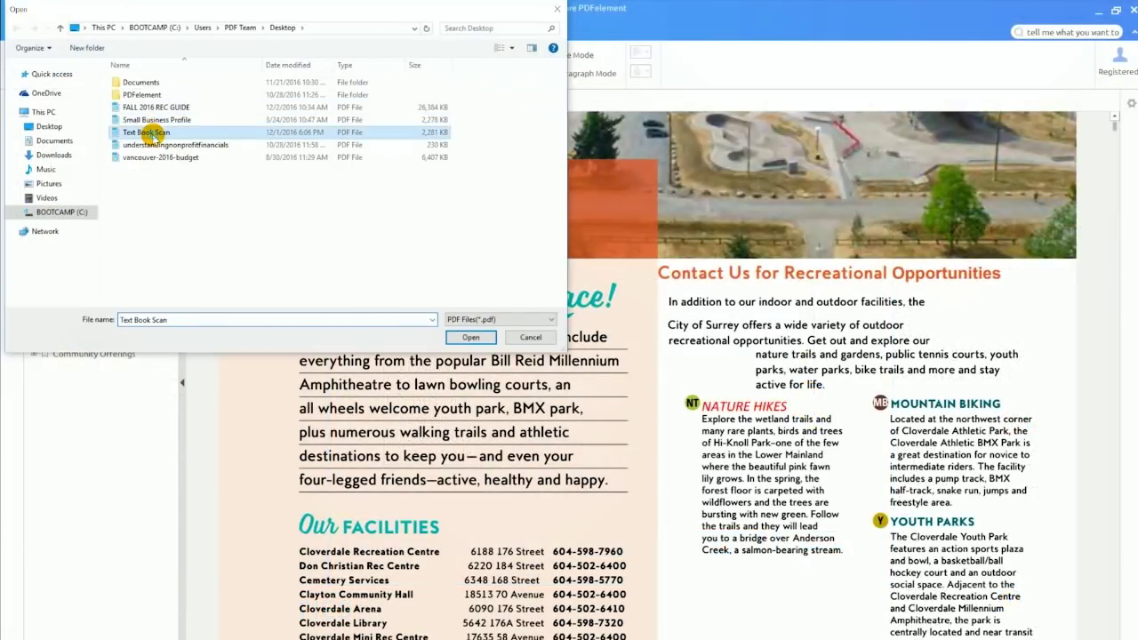
# Open Text Book Scan at page 27 'THE LAND' and turn on Edit Text.
pyautogui.click(465, 338)
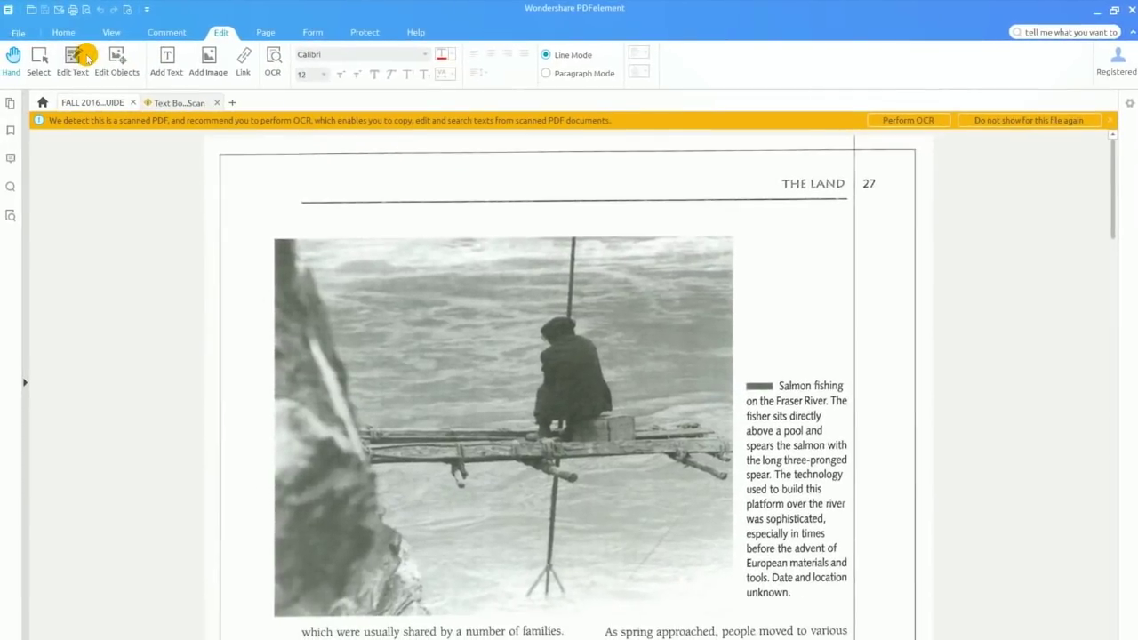
pyautogui.click(13, 61)
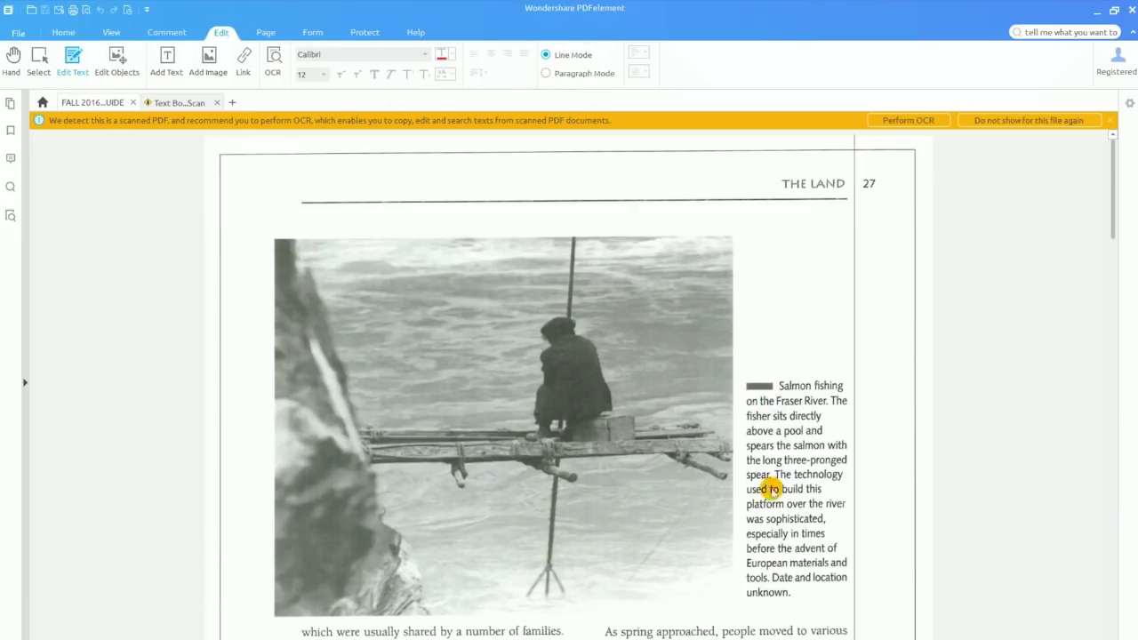
pyautogui.scroll(-2, 771, 579)
pyautogui.scroll(2, 783, 402)
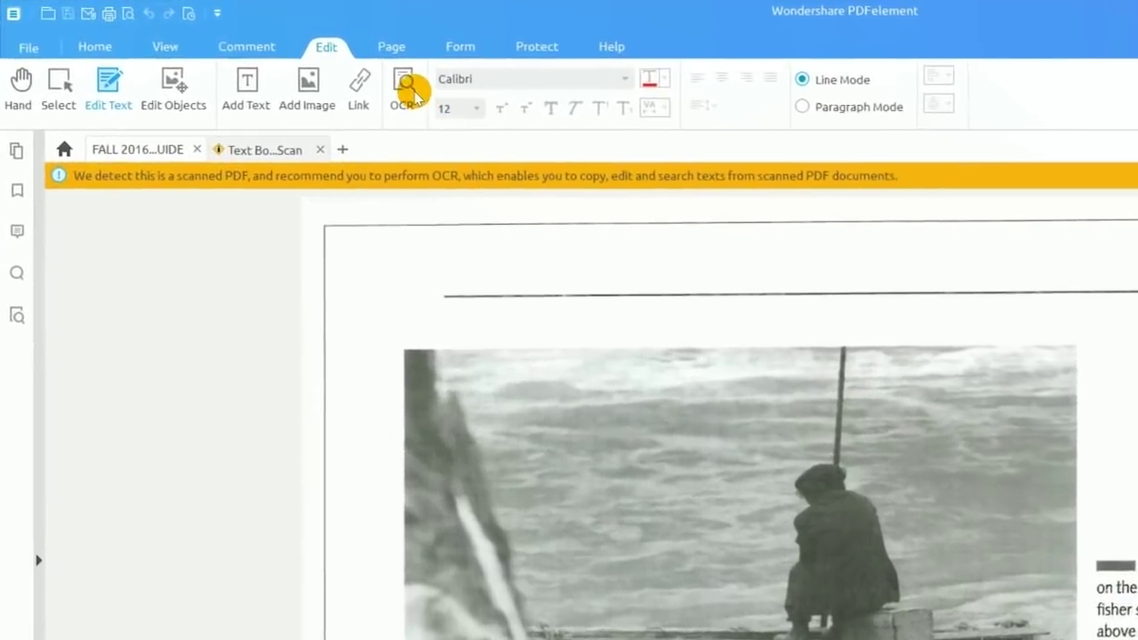
# Run OCR on pages 1-2 of the textbook scan with Português added as a language.
pyautogui.click(423, 98)
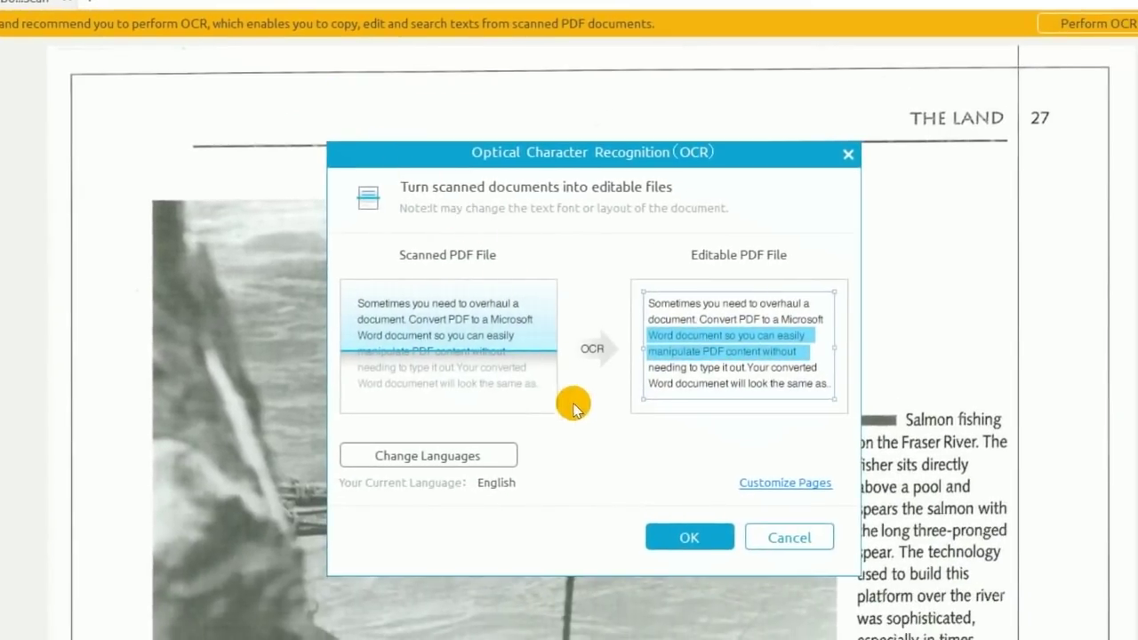
pyautogui.click(513, 457)
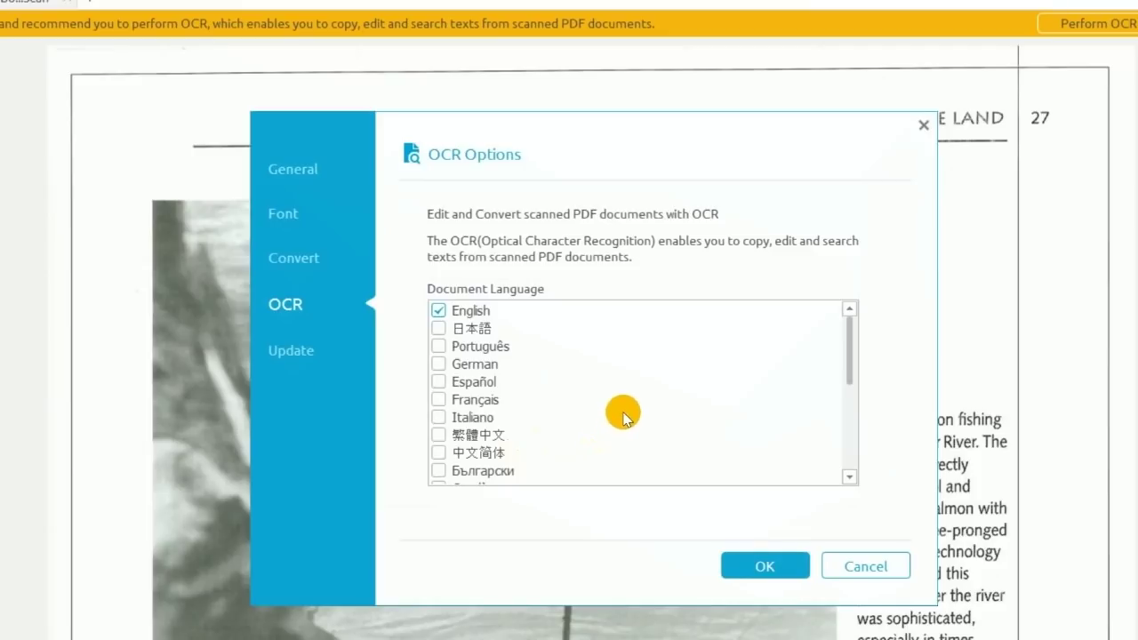
pyautogui.click(438, 346)
pyautogui.click(764, 567)
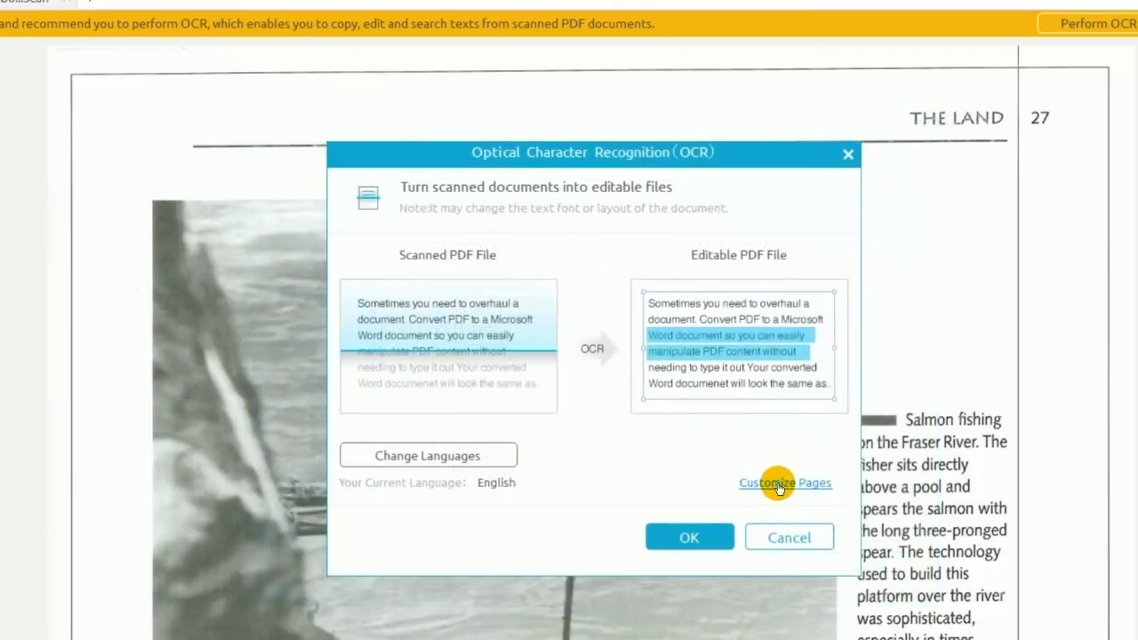
pyautogui.click(778, 485)
pyautogui.moveTo(534, 157); pyautogui.dragTo(497, 175)
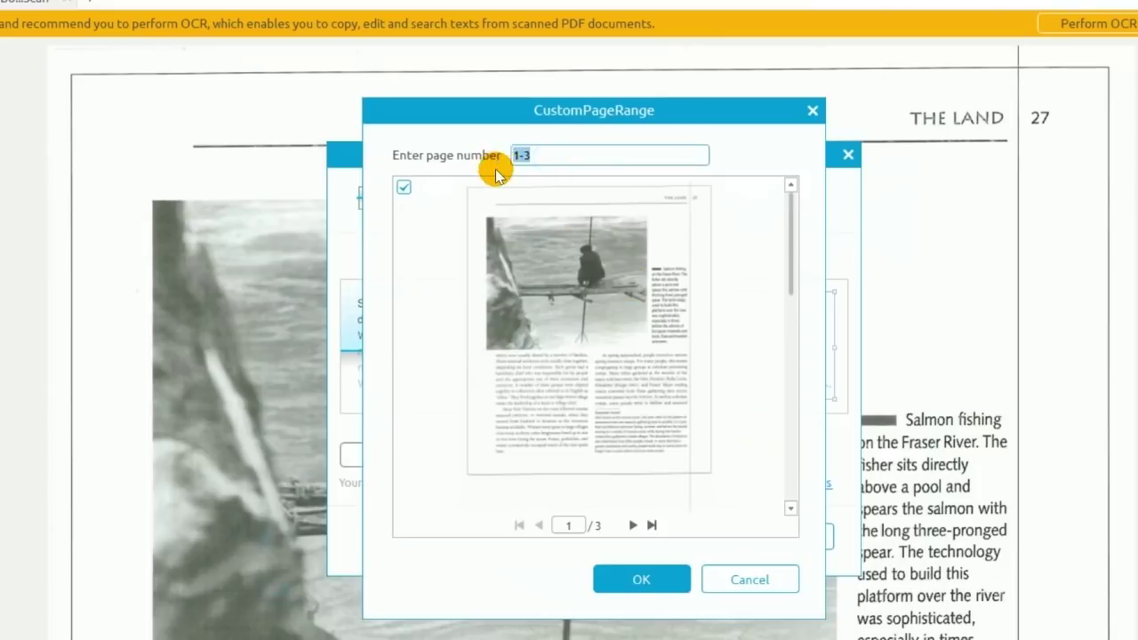
pyautogui.moveTo(788, 204)
pyautogui.mouseDown()
pyautogui.moveTo(791, 513)
pyautogui.moveTo(774, 292)
pyautogui.moveTo(792, 186)
pyautogui.moveTo(793, 198)
pyautogui.mouseUp()
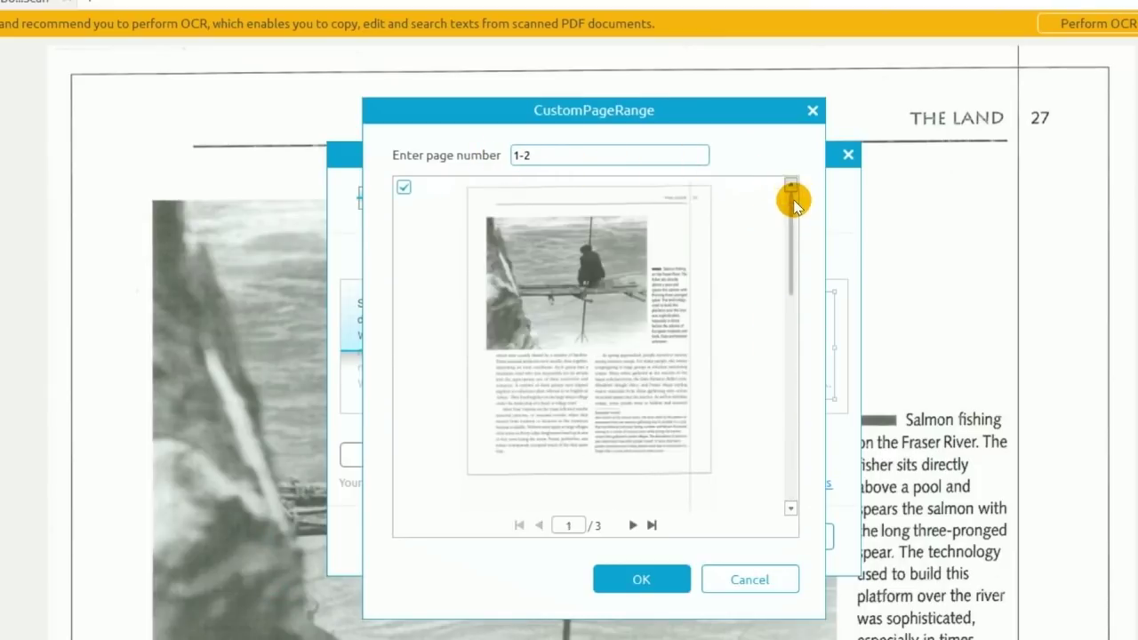
pyautogui.click(664, 579)
pyautogui.click(685, 541)
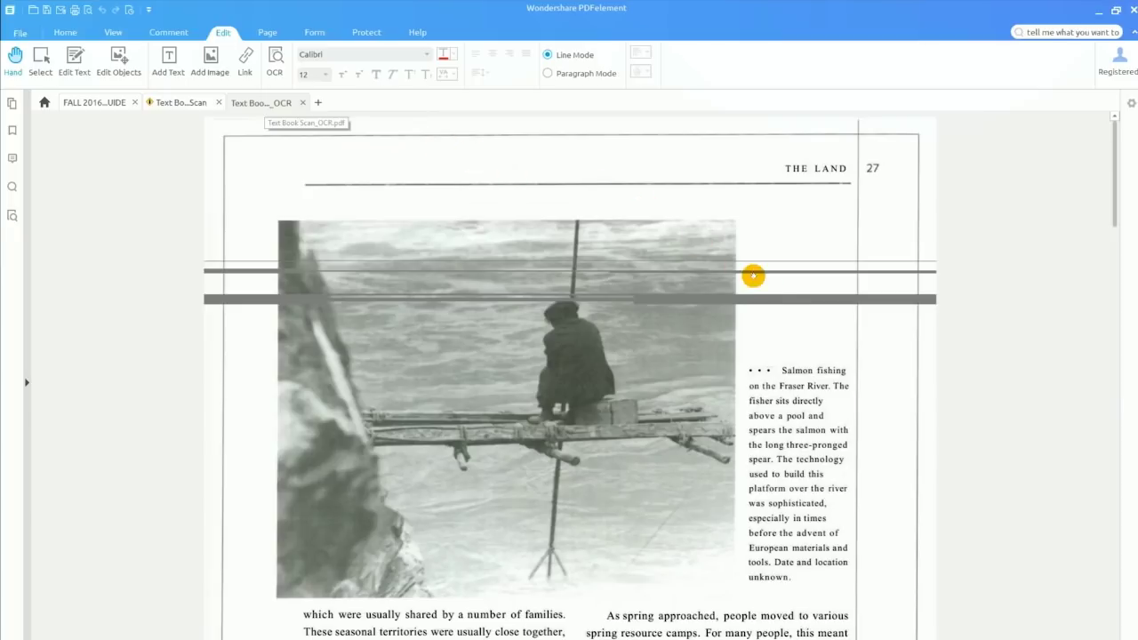
# Make the OCR copy's first paragraph line green Arial Black at size 10.
pyautogui.scroll(-3, 837, 384)
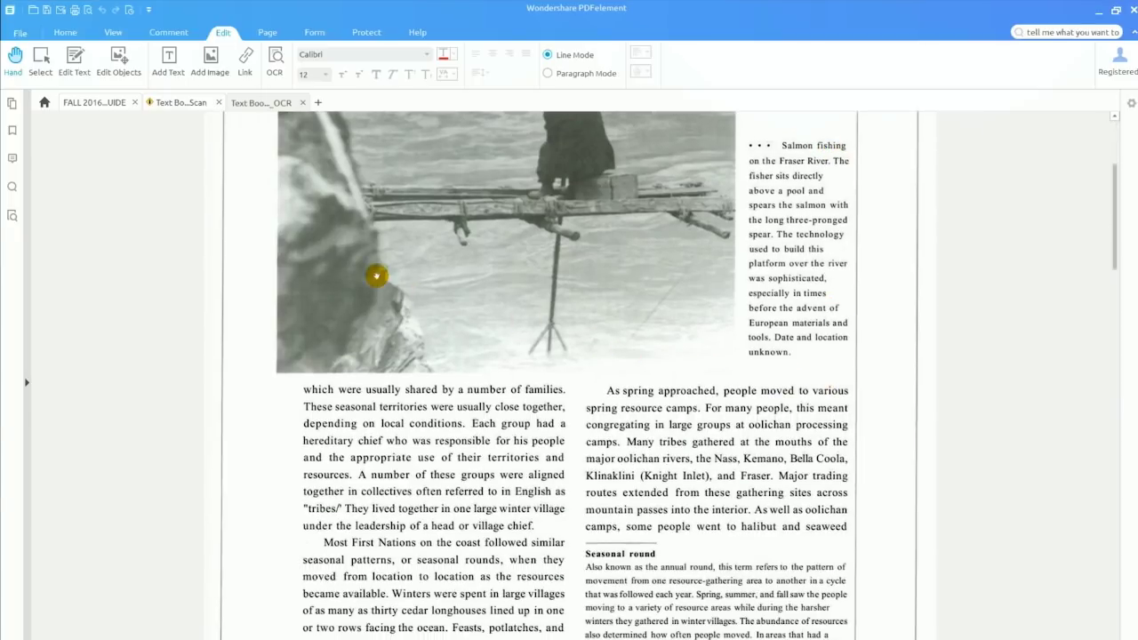
pyautogui.click(78, 59)
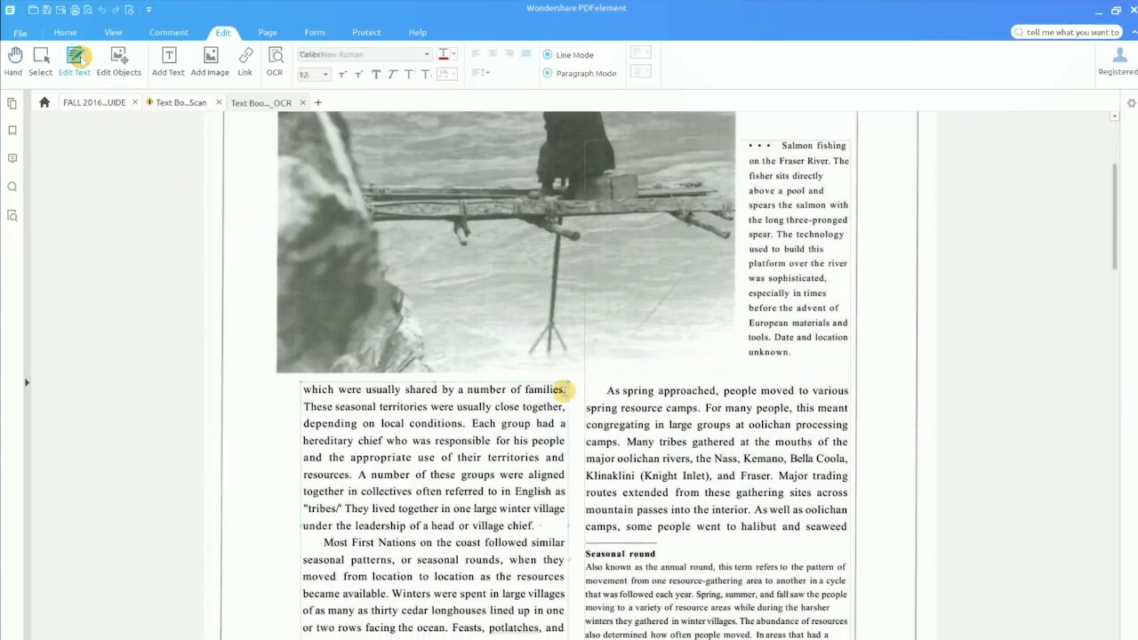
pyautogui.moveTo(565, 390); pyautogui.dragTo(301, 390)
pyautogui.click(426, 55)
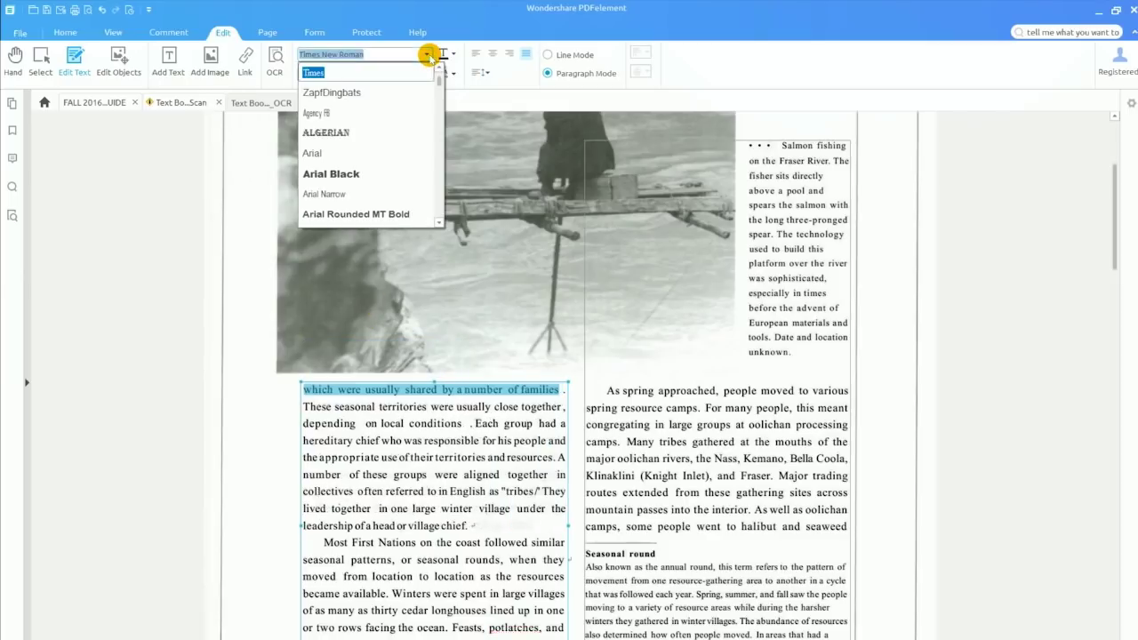
pyautogui.click(414, 116)
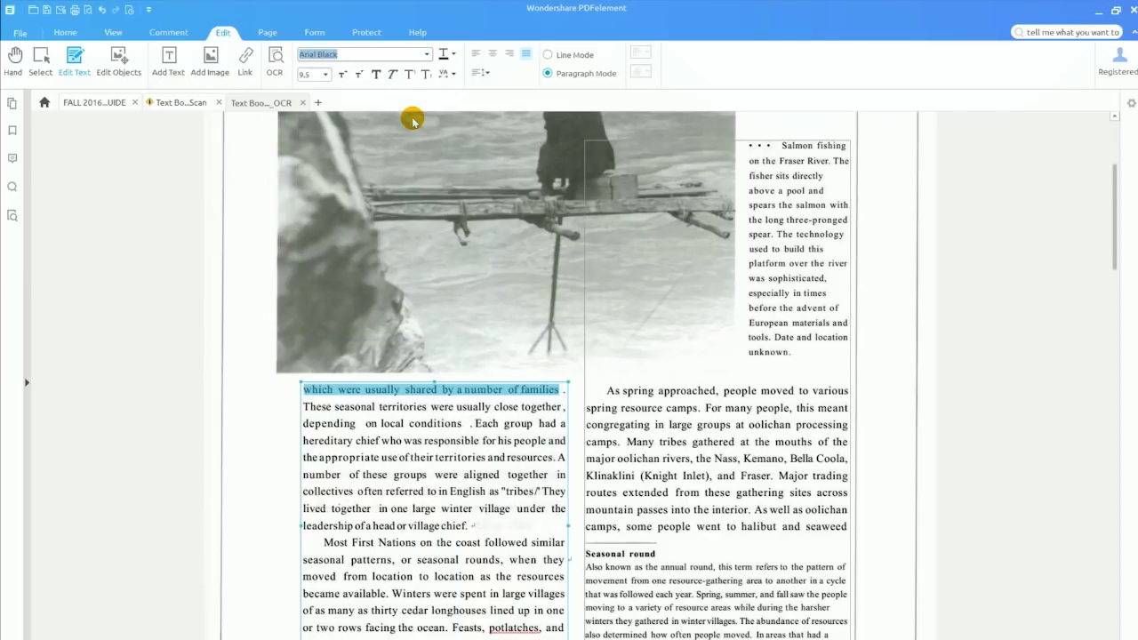
pyautogui.click(444, 56)
pyautogui.click(495, 153)
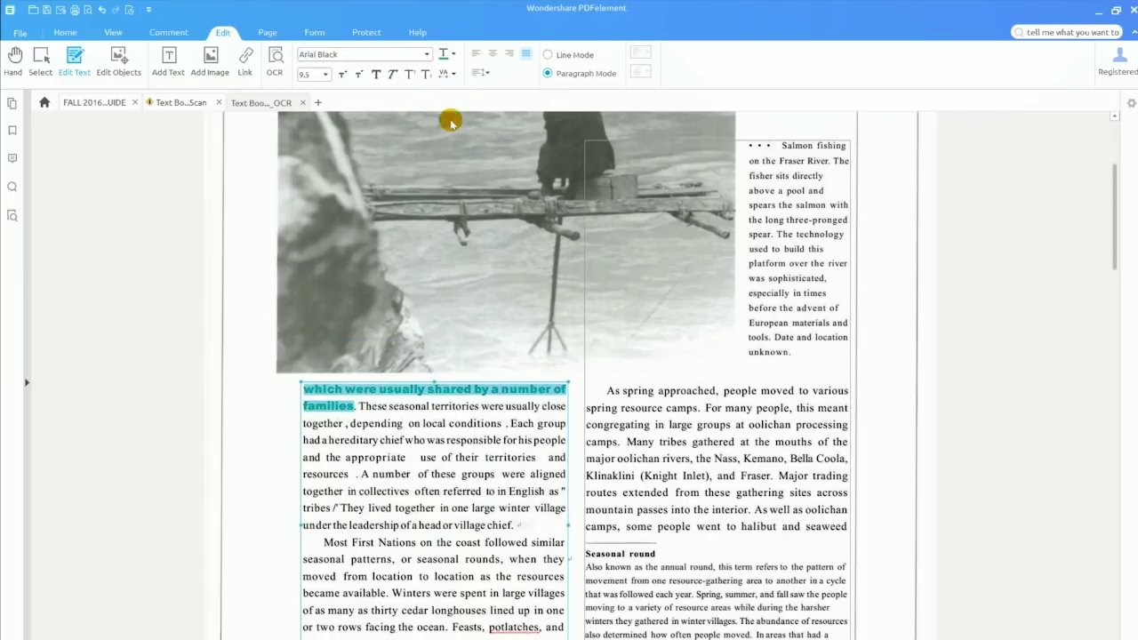
pyautogui.click(326, 74)
pyautogui.click(315, 158)
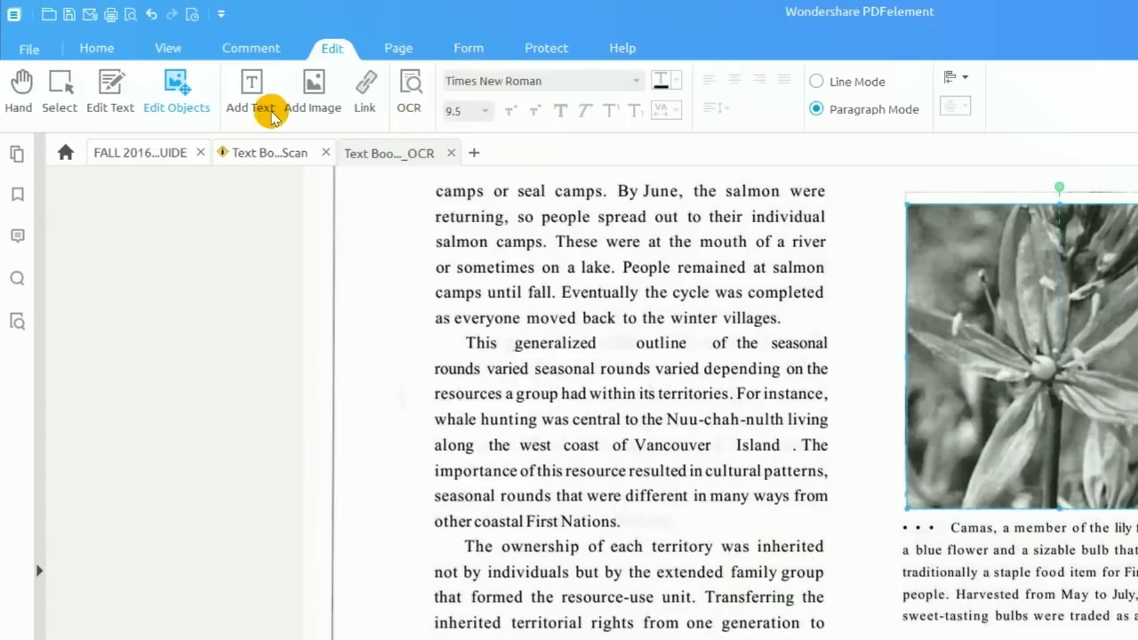
pyautogui.click(97, 49)
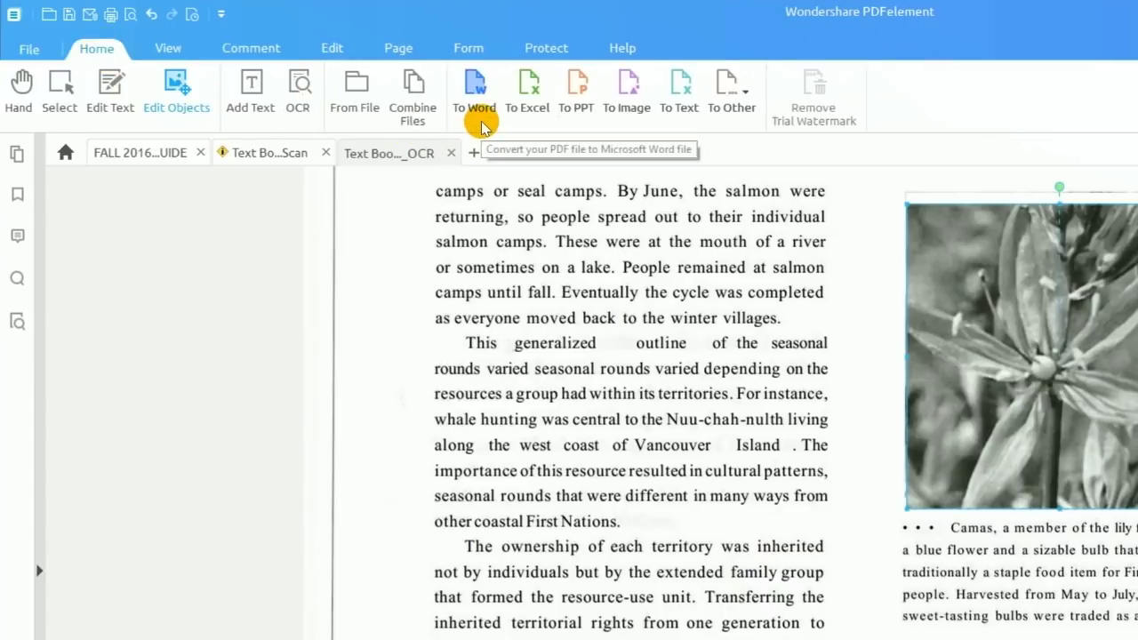
pyautogui.click(729, 99)
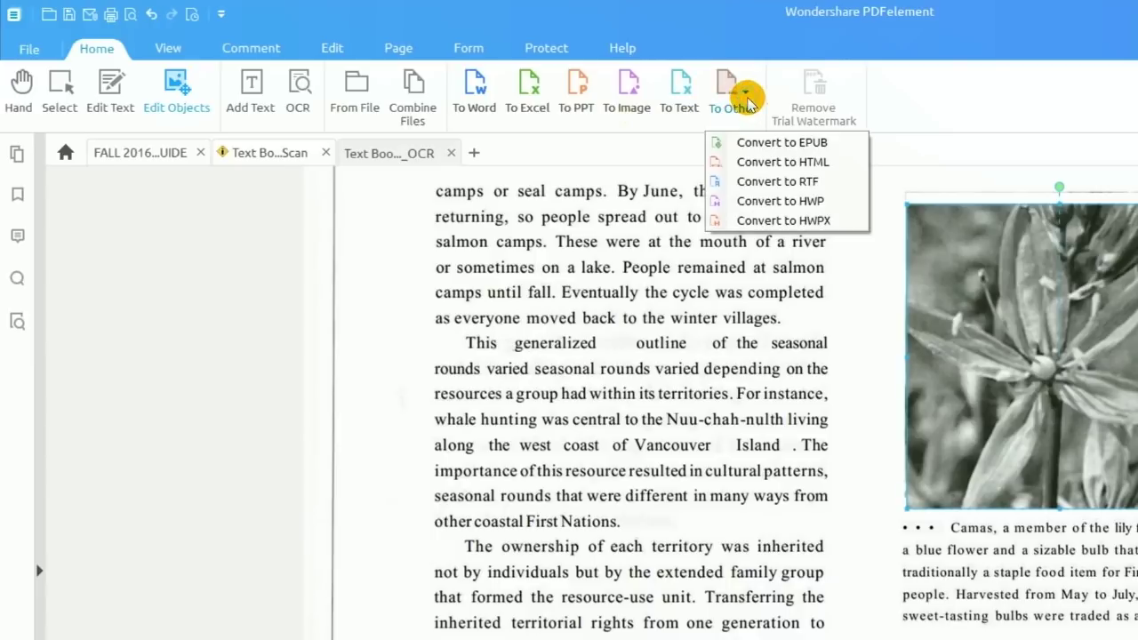
pyautogui.click(893, 110)
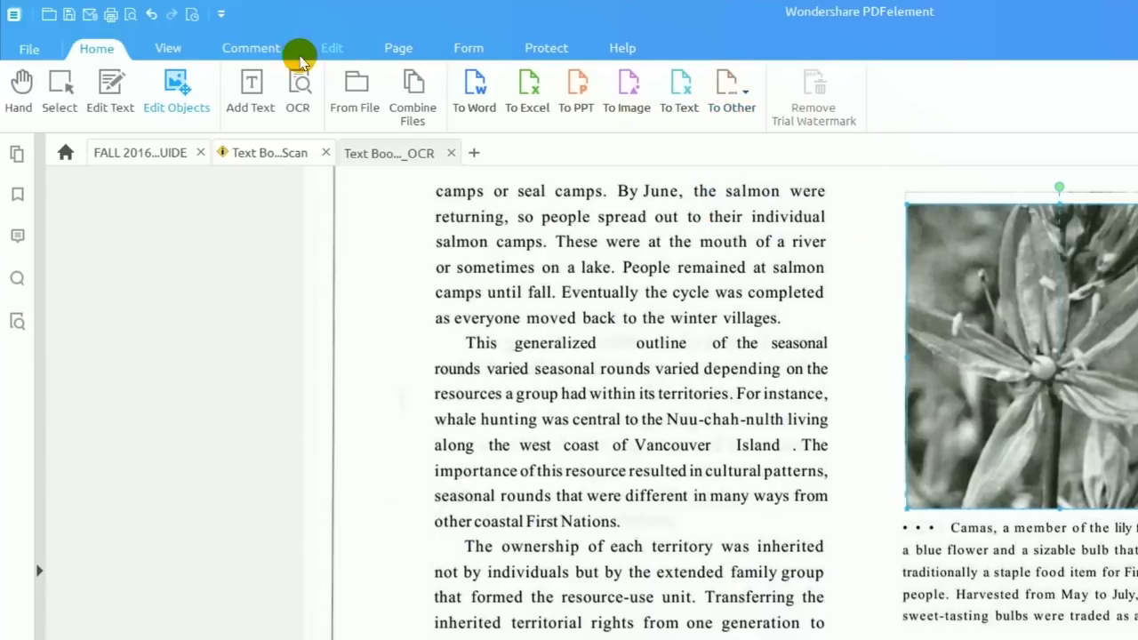
pyautogui.click(258, 51)
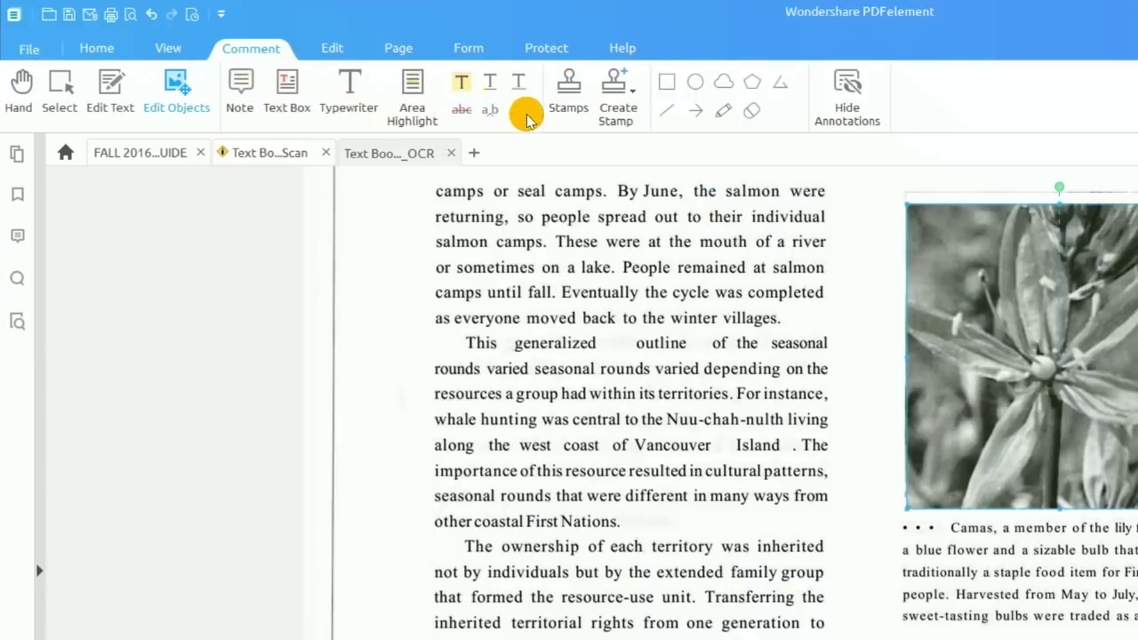
pyautogui.click(397, 50)
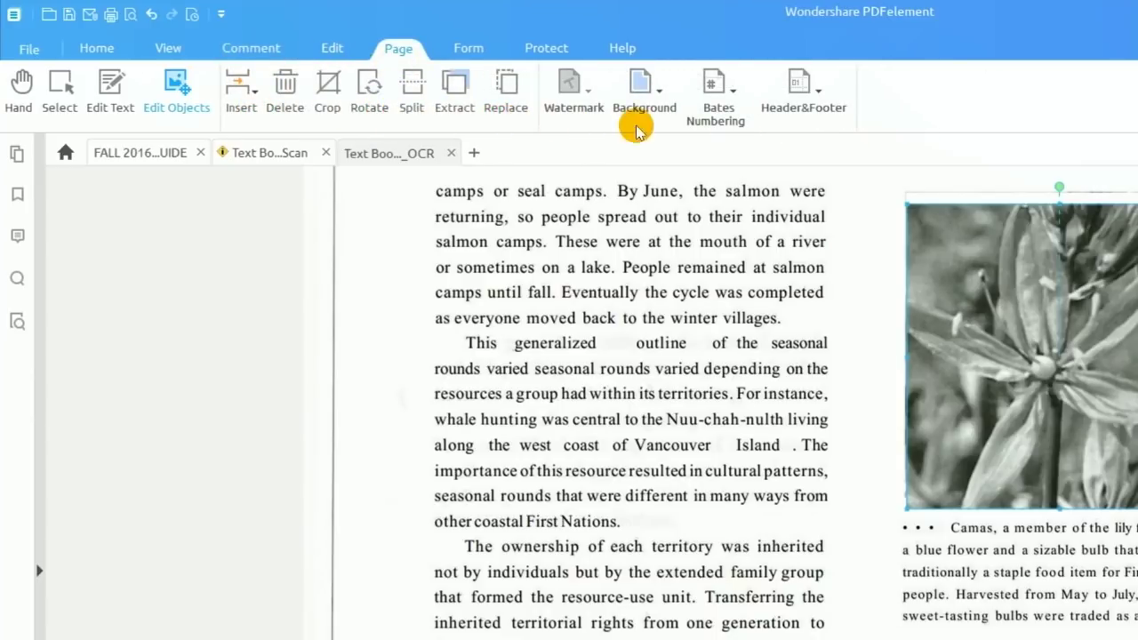
pyautogui.click(467, 49)
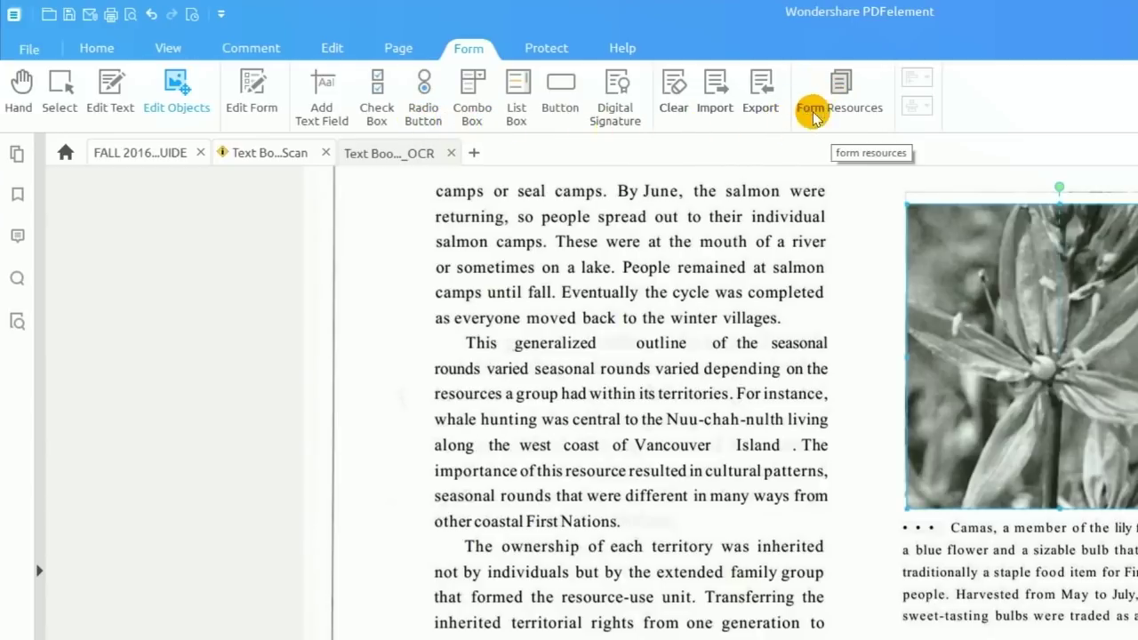
pyautogui.click(516, 55)
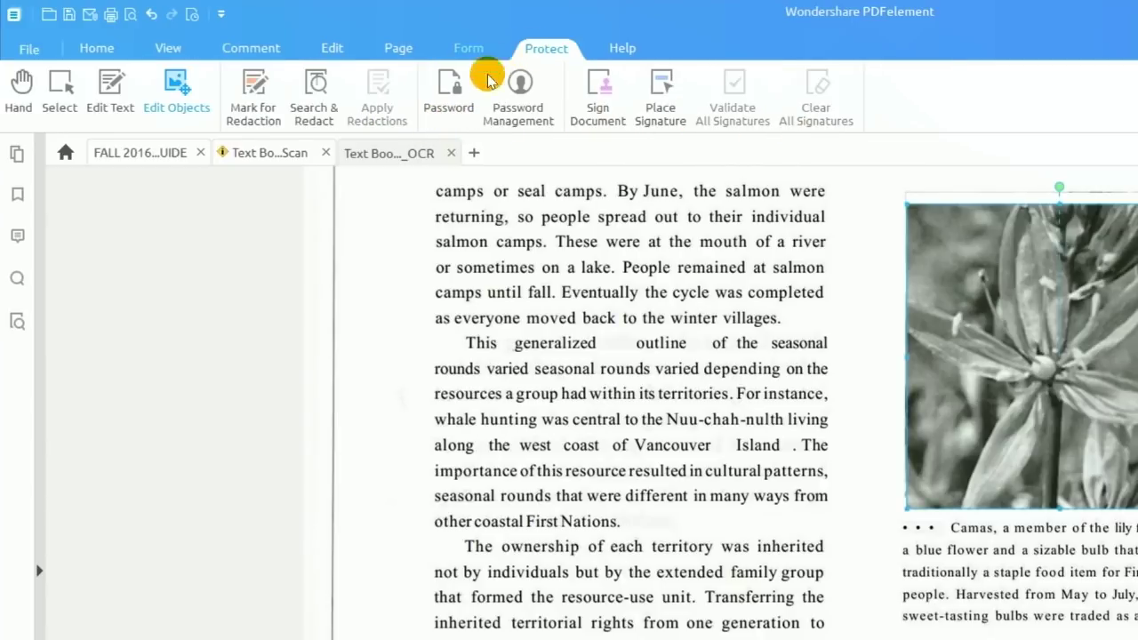